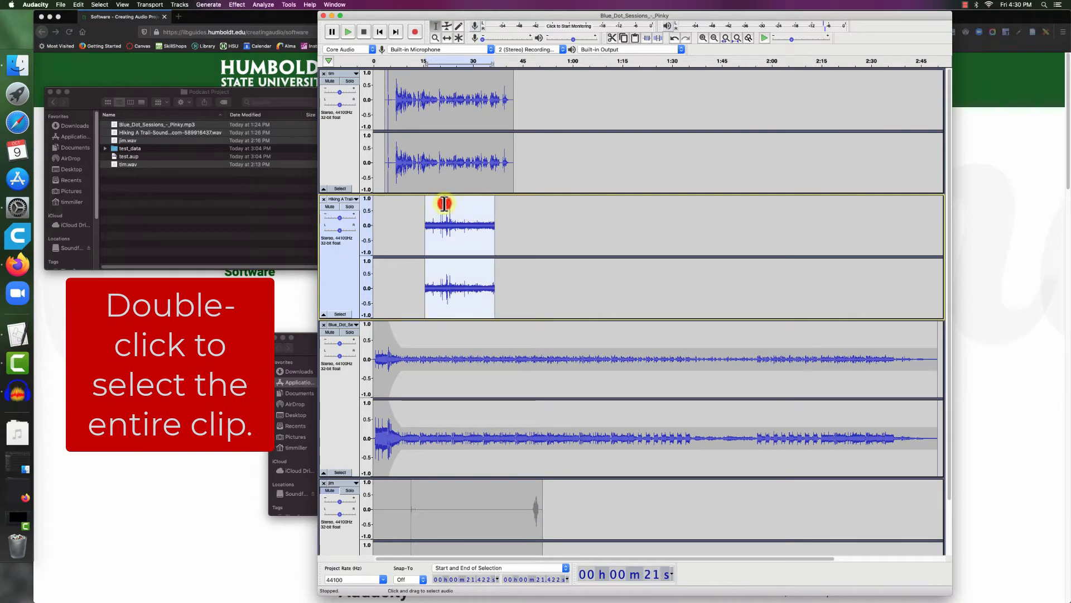
Amplify the entire Hiking A Trail clip by -10 dB and play the mix back from about 18 s.
double_click(444, 204)
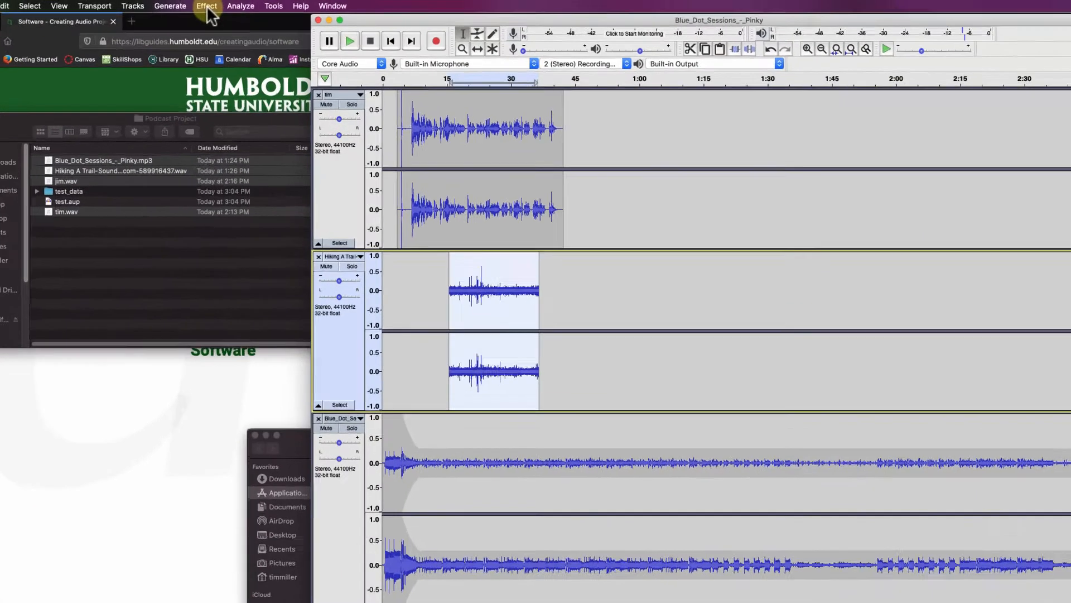
left_click(237, 5)
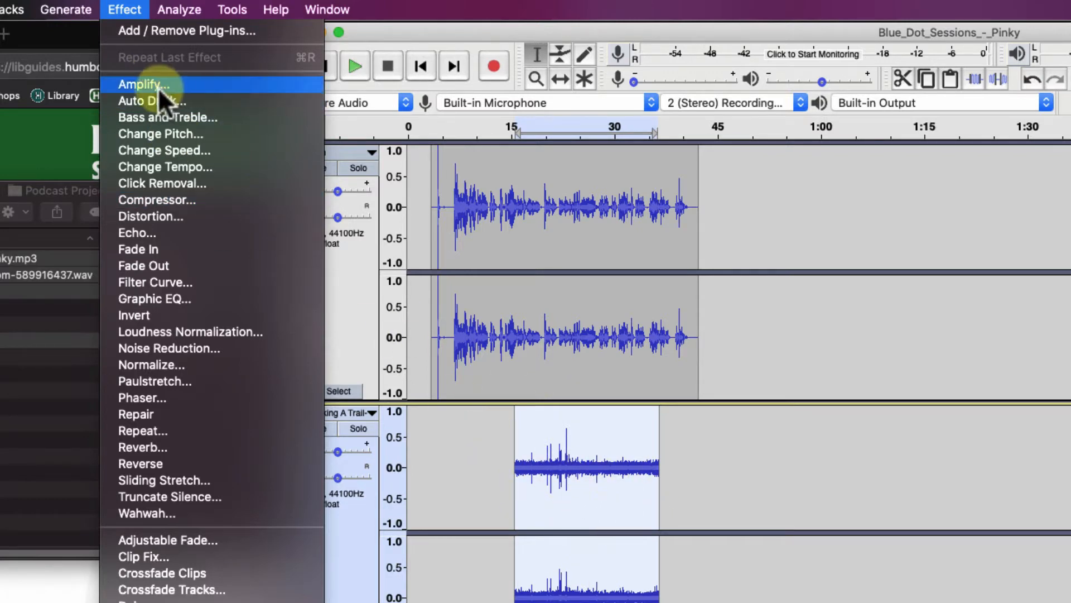
left_click(138, 84)
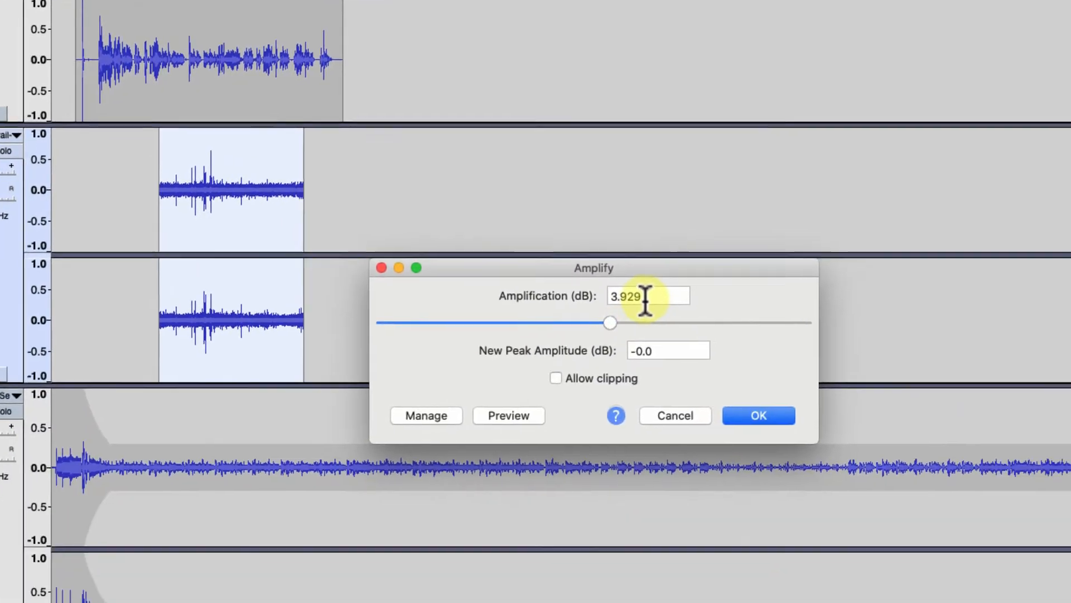
double_click(1001, 575)
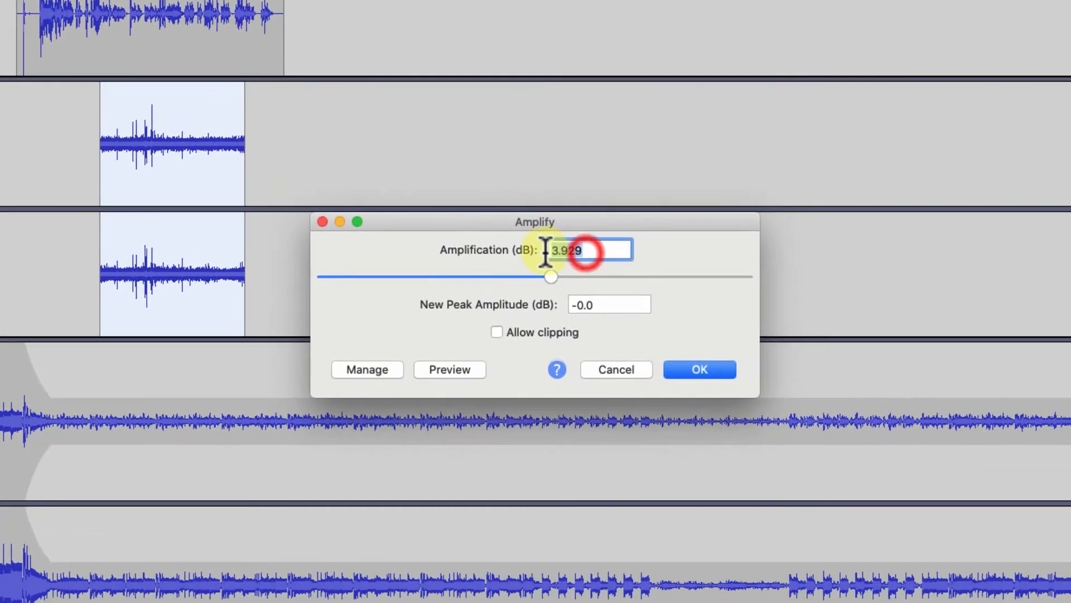
type("-10")
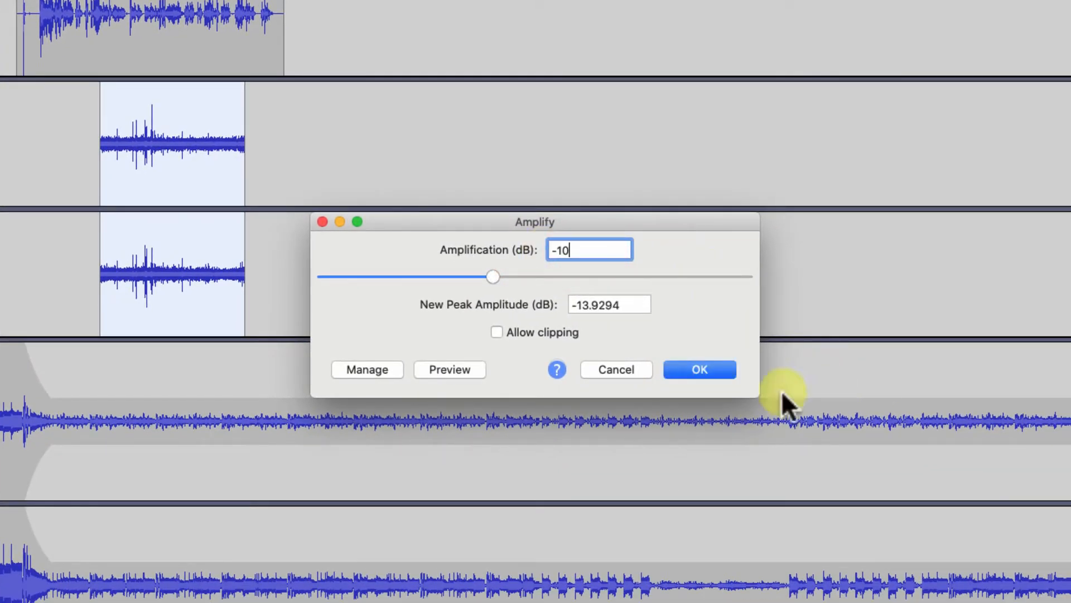
left_click(689, 370)
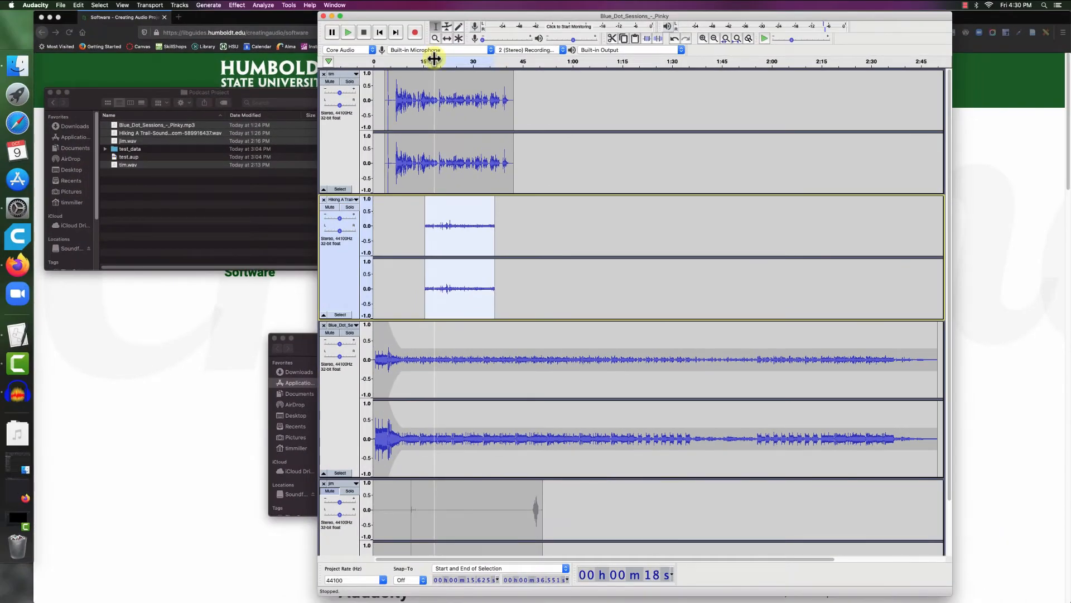
left_click(434, 59)
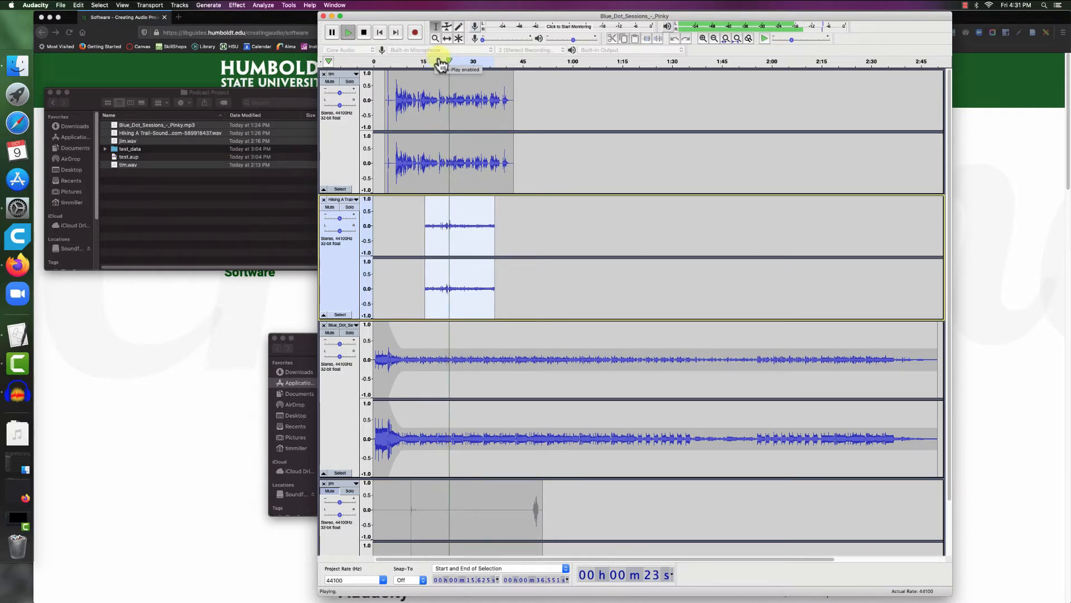
left_click(364, 33)
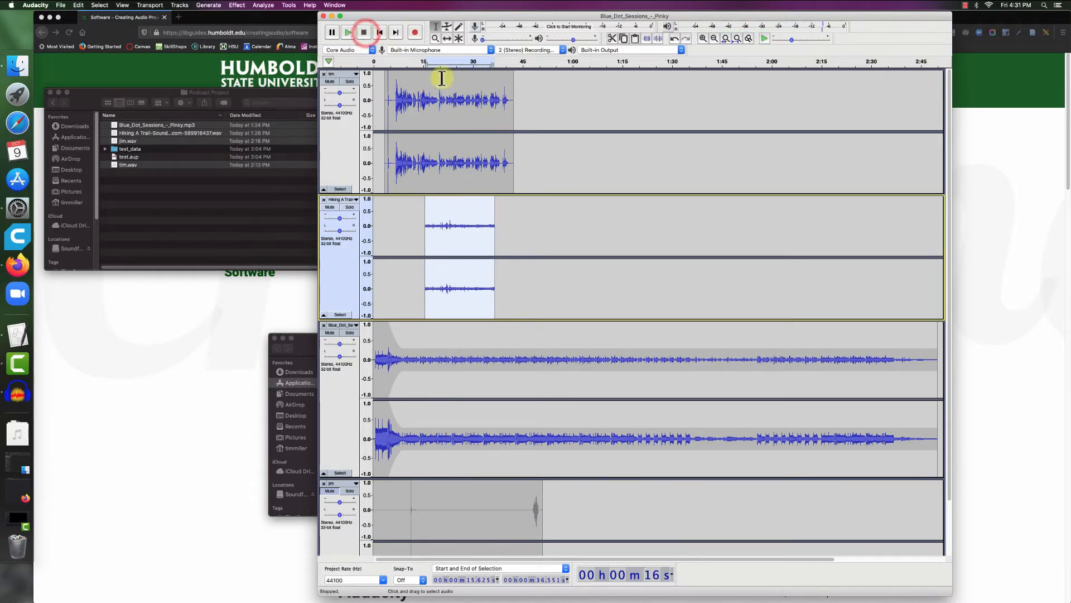
Compress the whole voice clip in the first track with a -12 dB threshold, -40 dB noise floor and 2:1 ratio, auditioning it before and after.
double_click(410, 80)
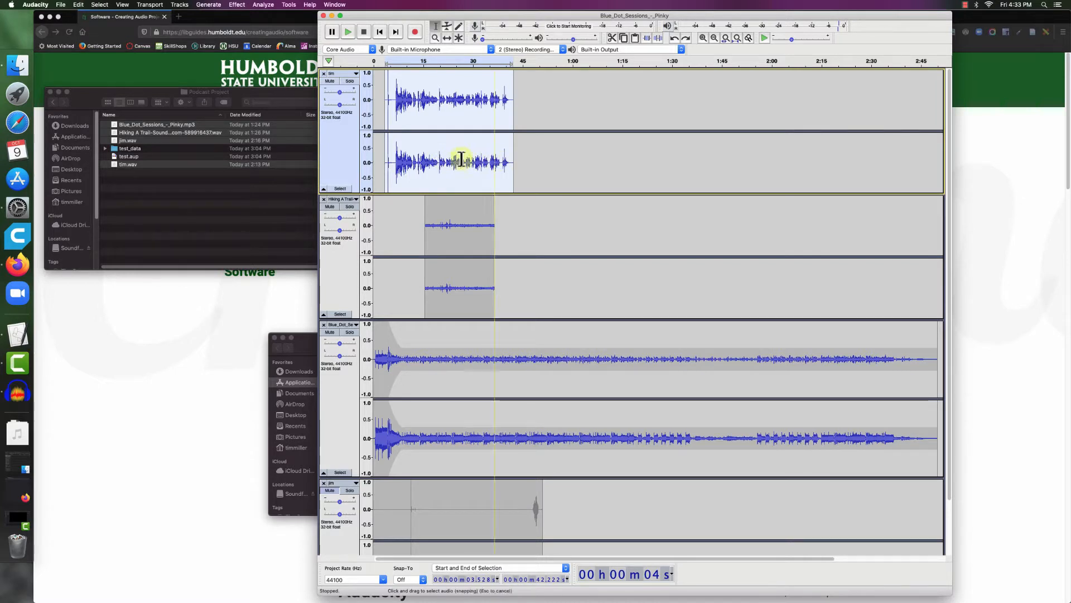
left_click(443, 60)
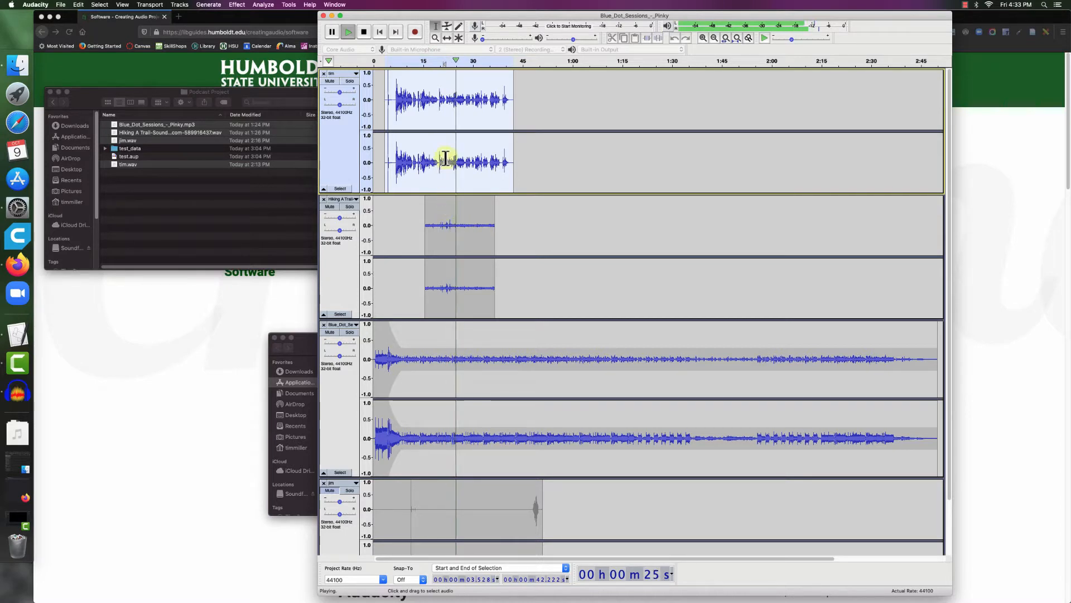
key("space")
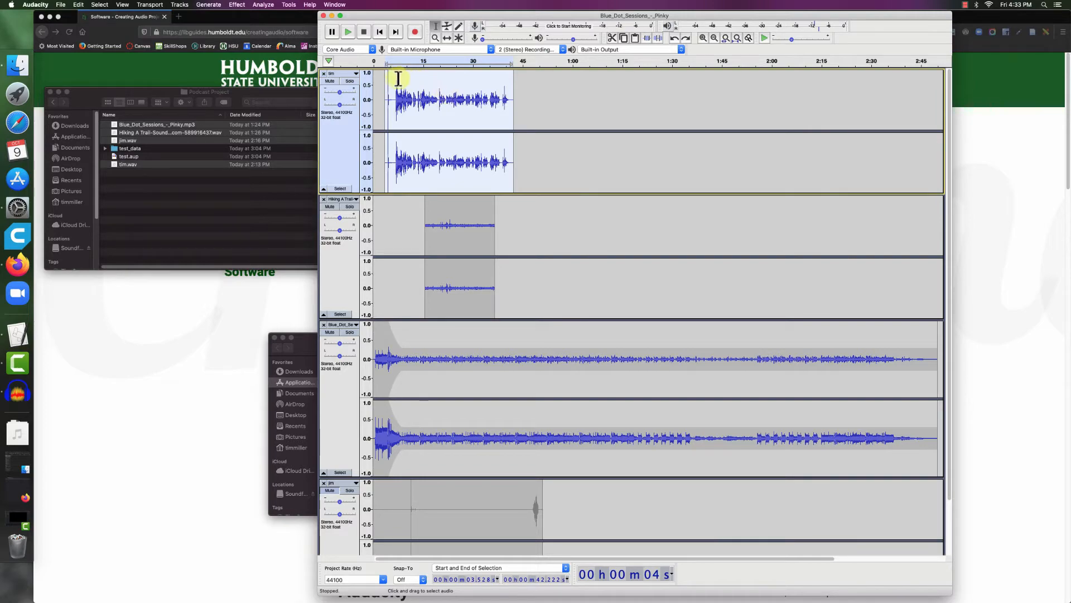
left_click(235, 6)
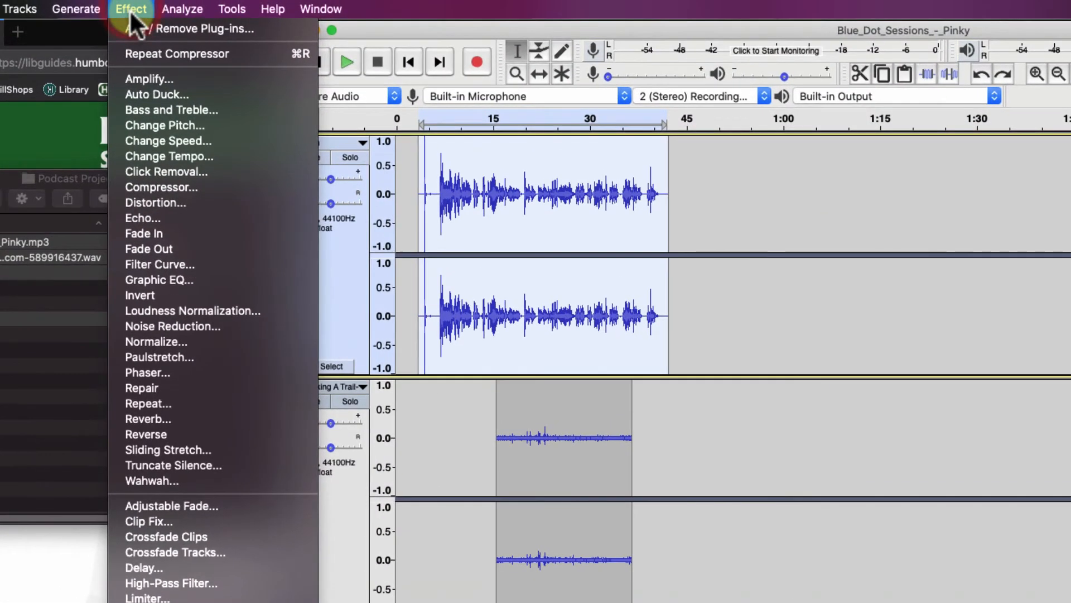
left_click(169, 187)
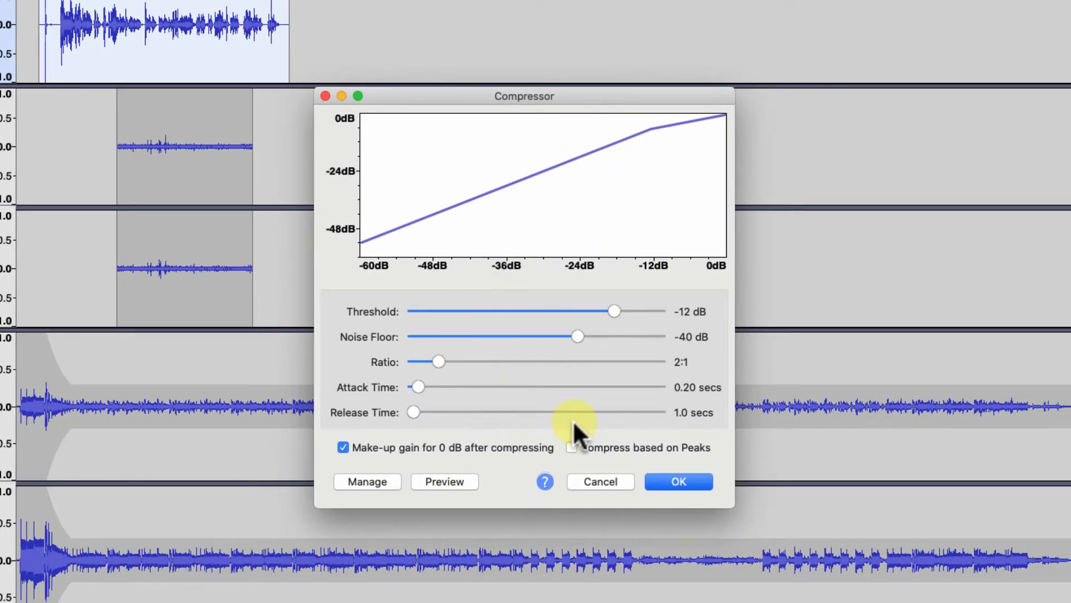
left_click(677, 481)
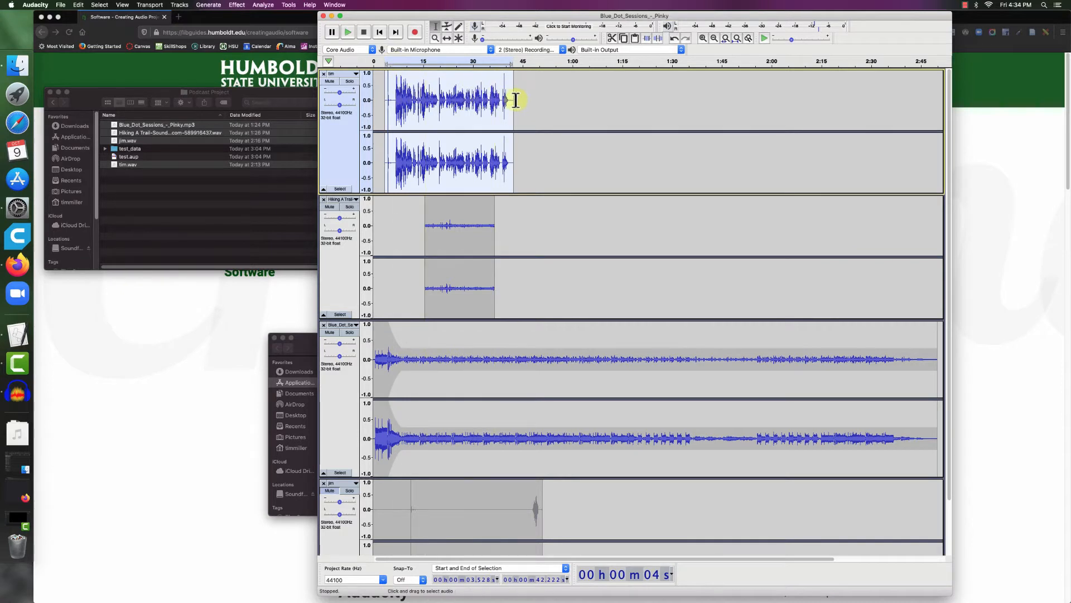
left_click(443, 60)
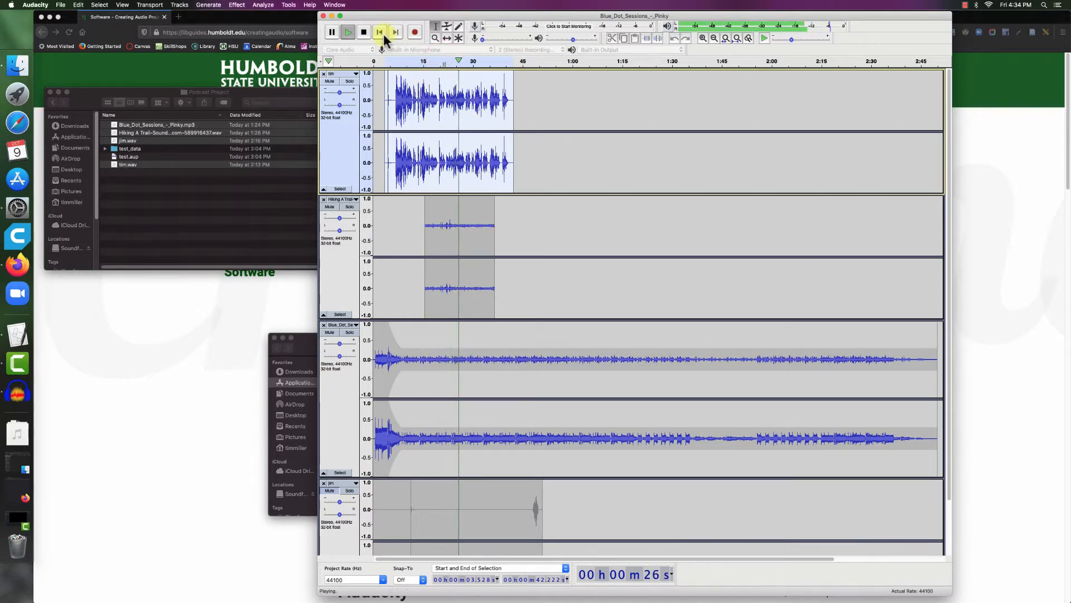
left_click(364, 32)
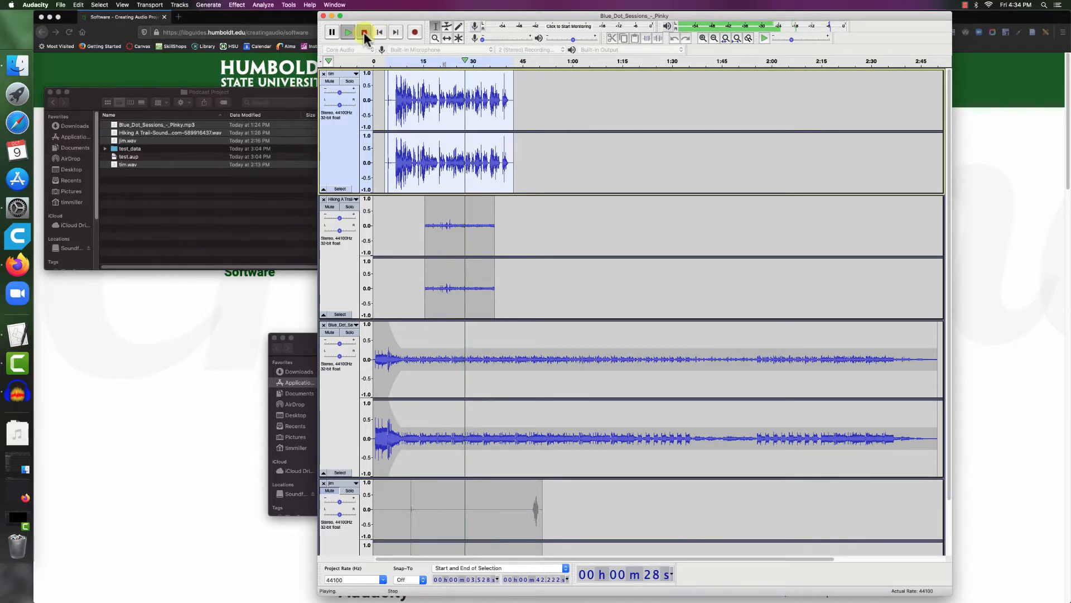
Amplify the compressed voice clip with clipping allowed and play it back from about 23 s.
left_click(234, 5)
left_click(238, 40)
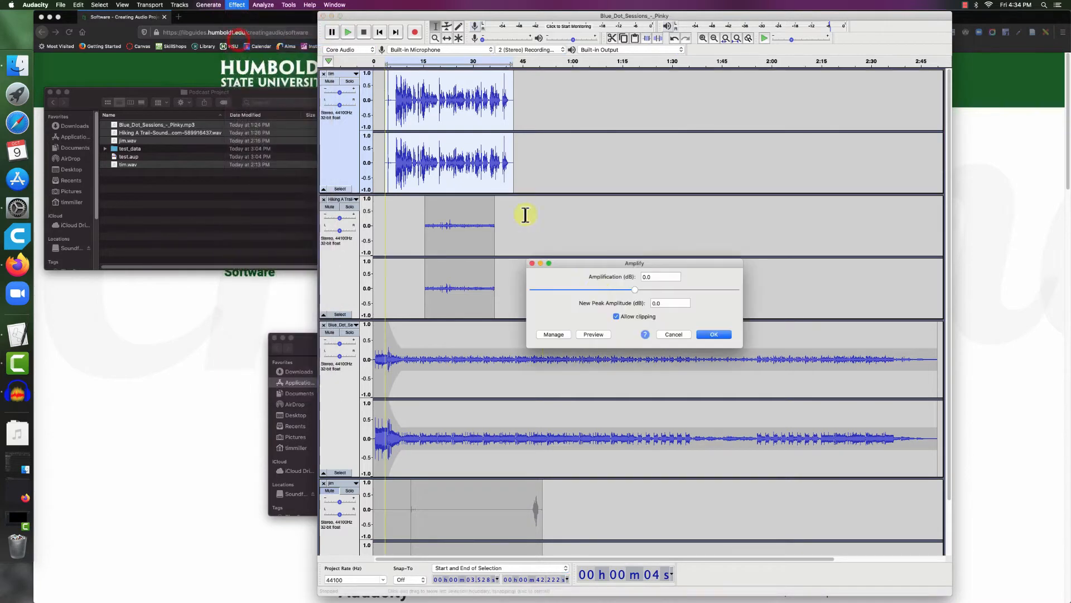
left_click(711, 335)
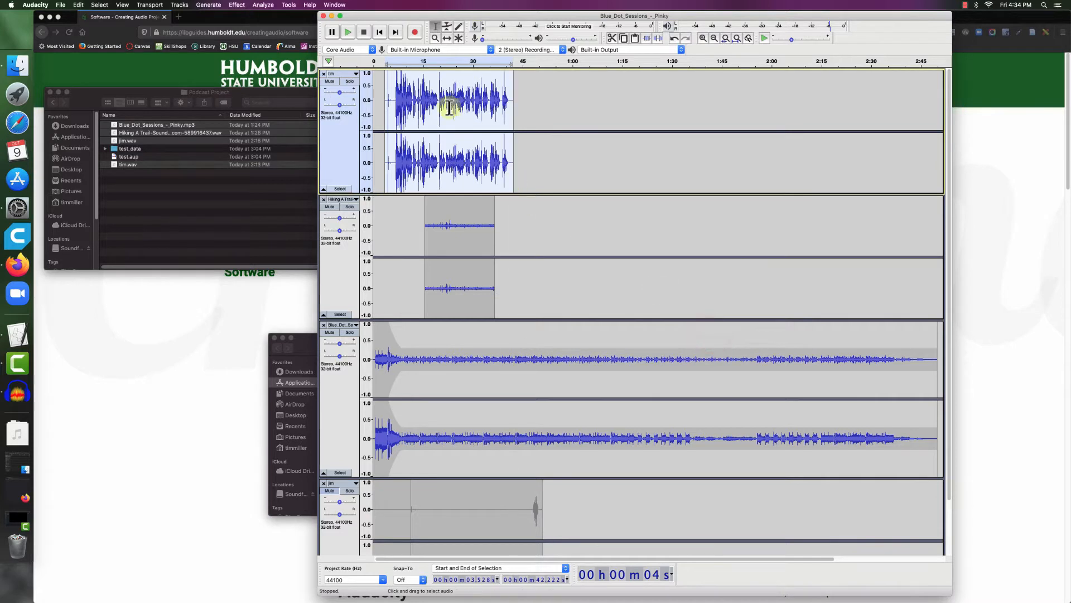
left_click(447, 82)
left_click(450, 62)
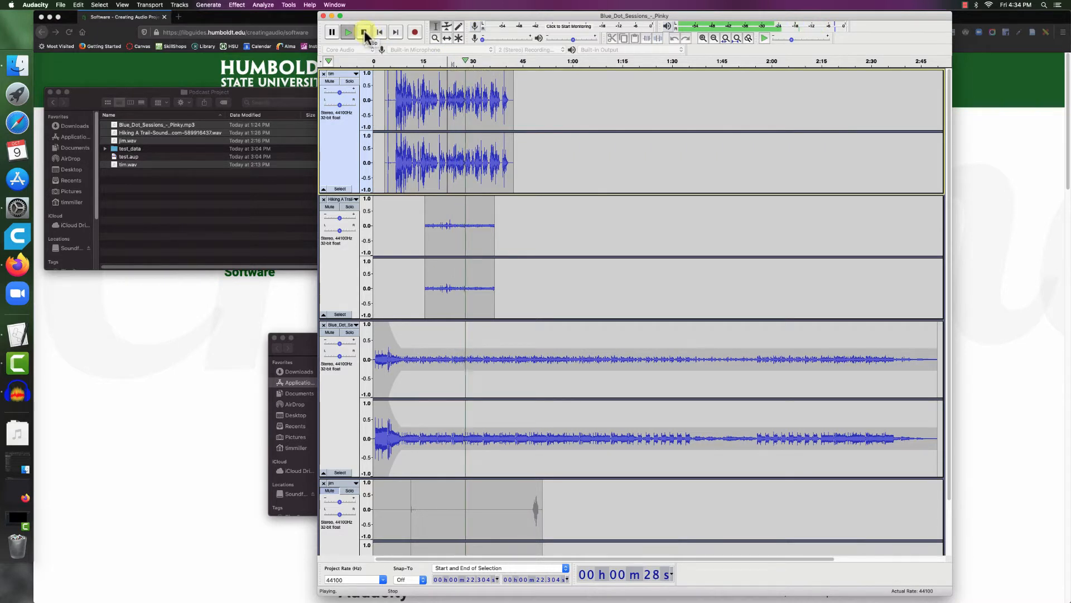
key("space")
Apply a Fade In to about the first 3 seconds of the Hiking A Trail clip.
left_click(459, 212)
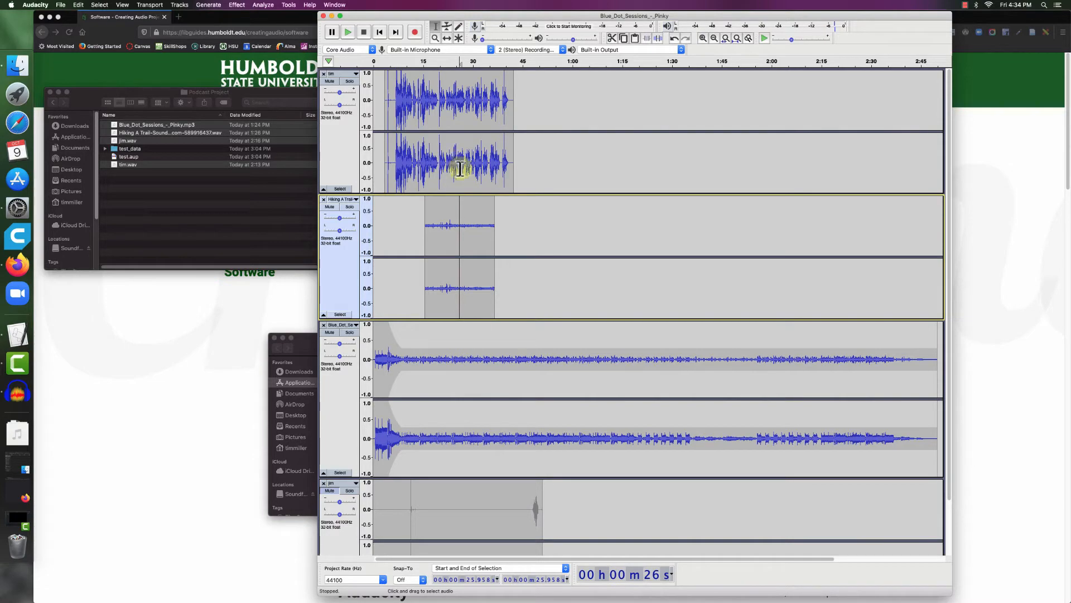
left_click_drag(436, 207, 424, 207)
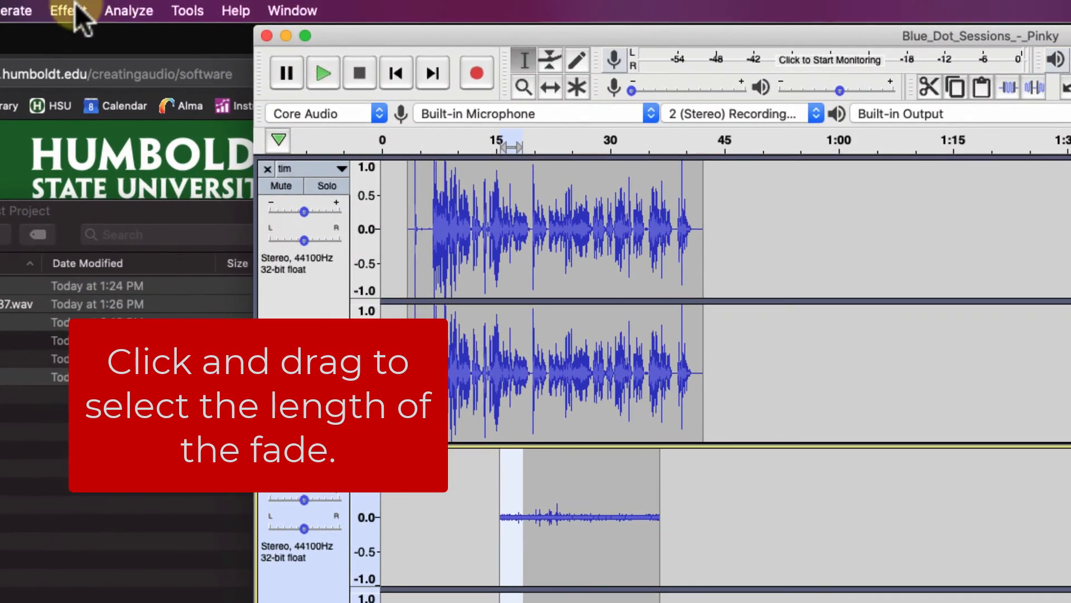
left_click(237, 5)
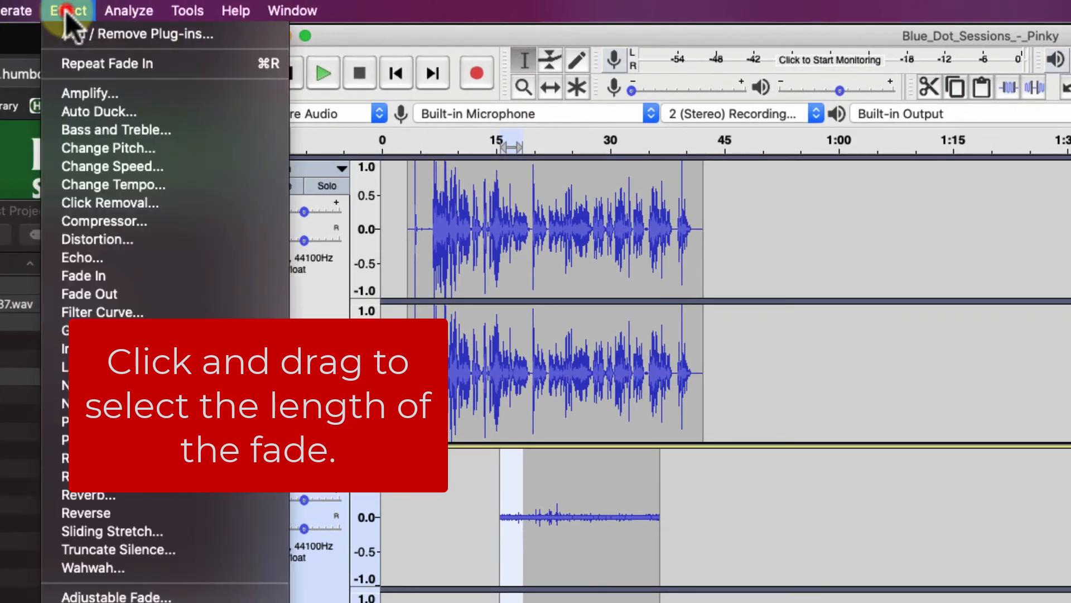
left_click(66, 277)
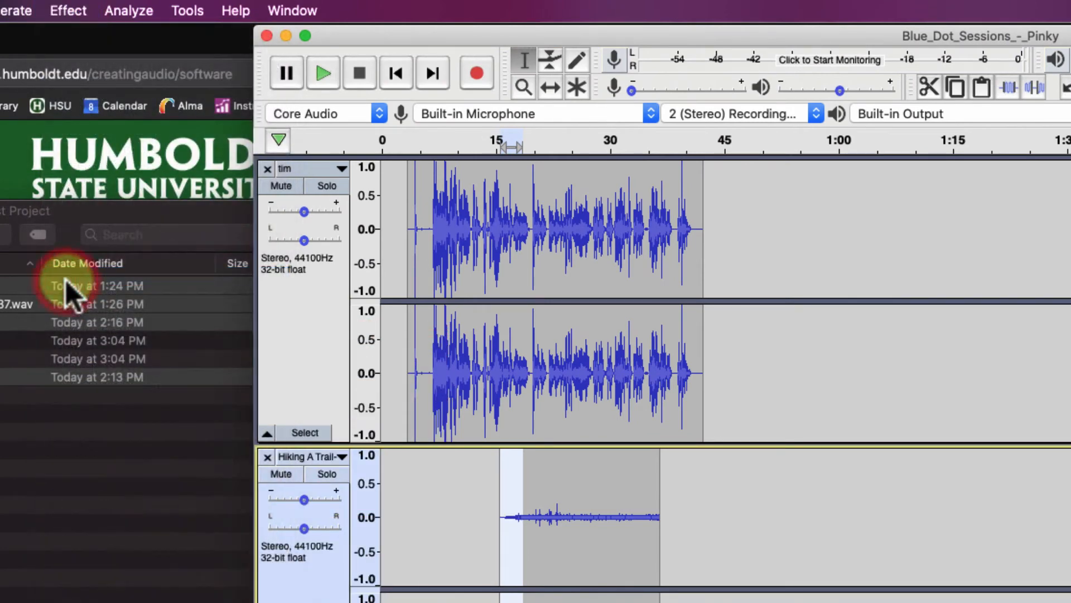
Apply a Fade Out to the Hiking A Trail clip from about 34 s to its end.
left_click_drag(639, 478, 657, 490)
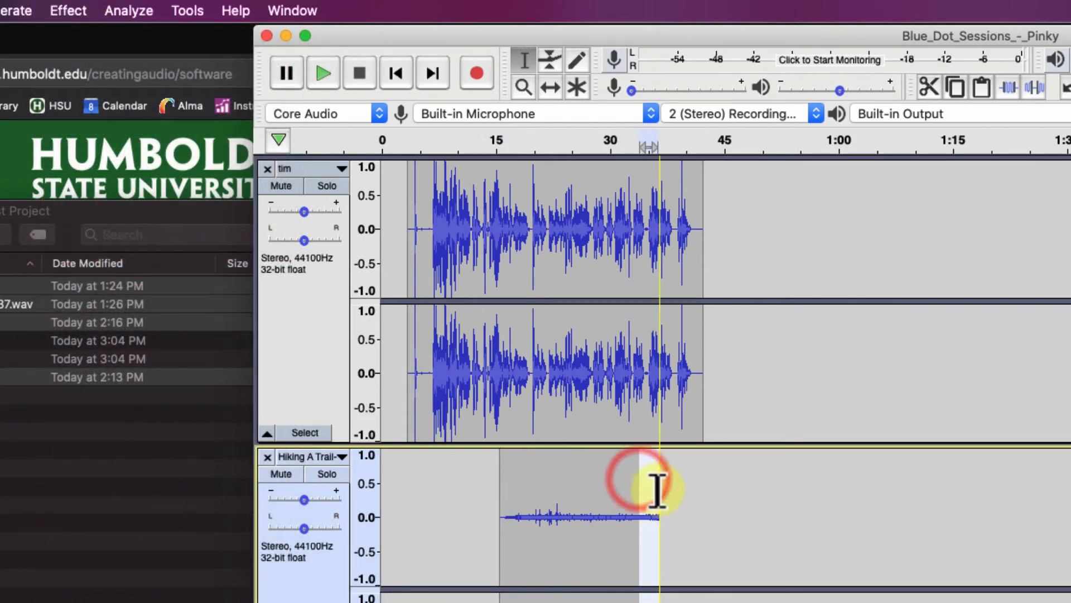
left_click(61, 11)
left_click(83, 292)
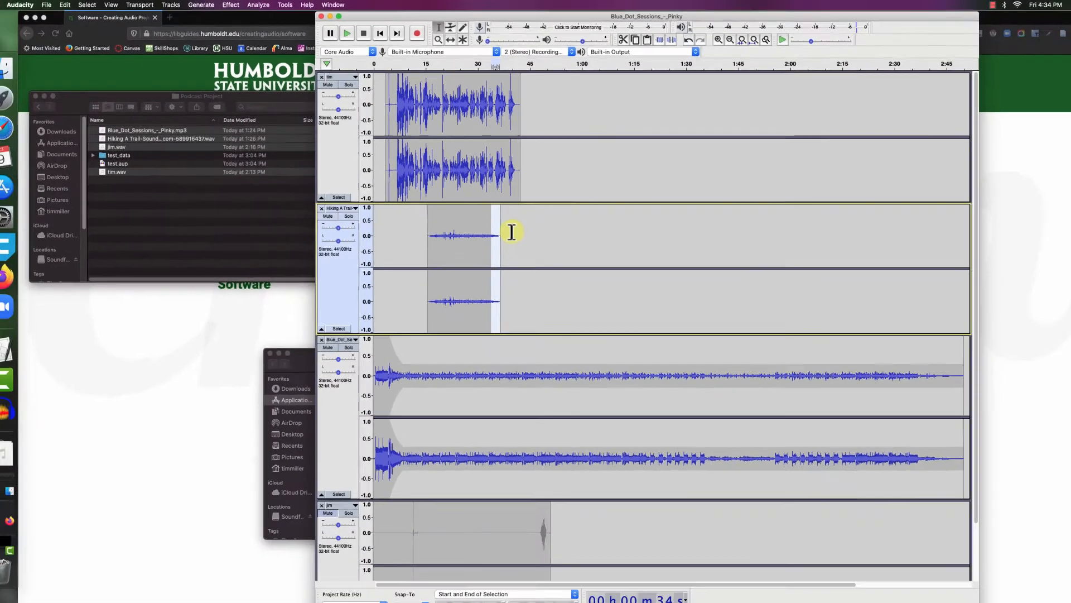
left_click(684, 508)
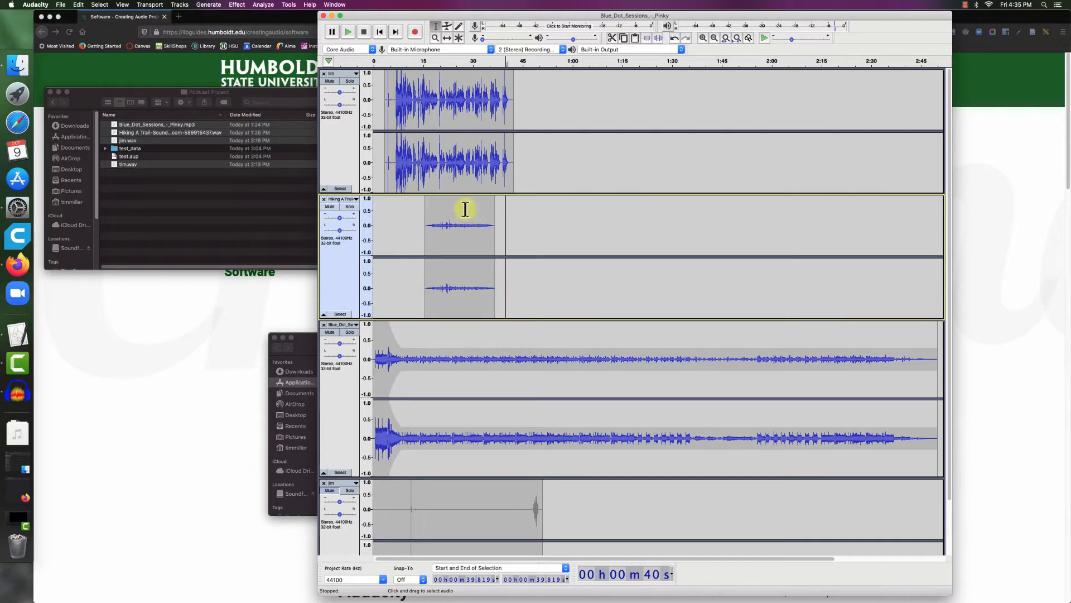
Audition the mix from about 25 s and around 30 s, and delete the Hiking A Trail audio from about 32 s onward.
left_click(455, 60)
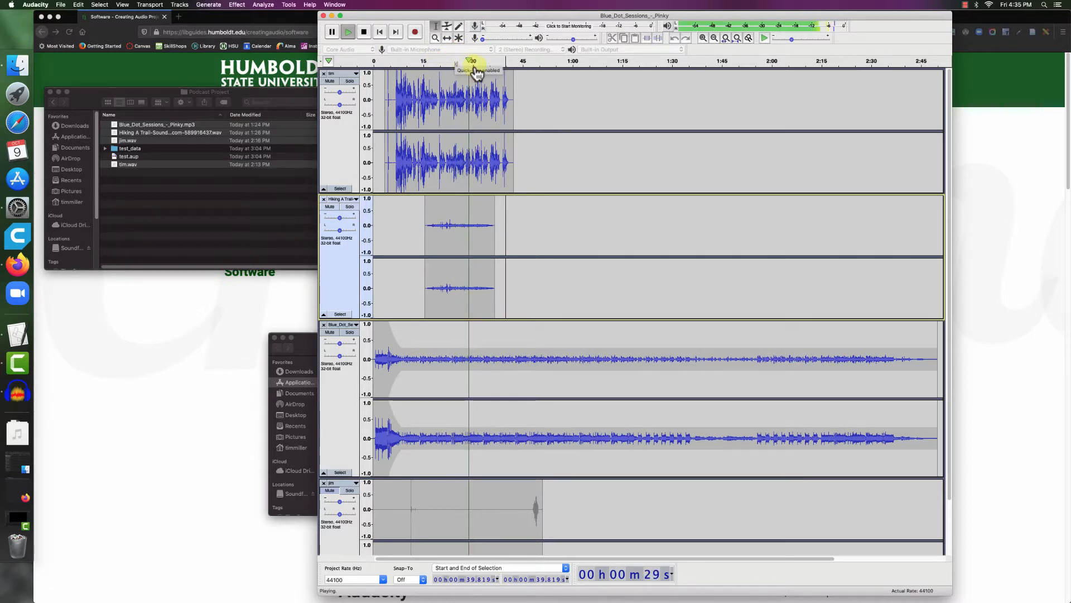
left_click(332, 32)
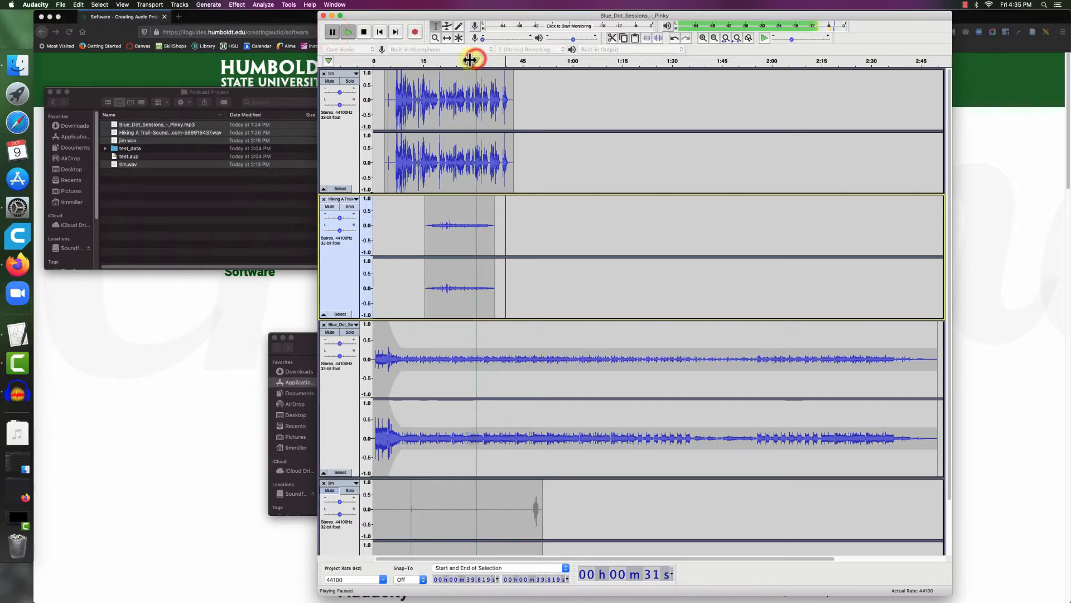
left_click(470, 60)
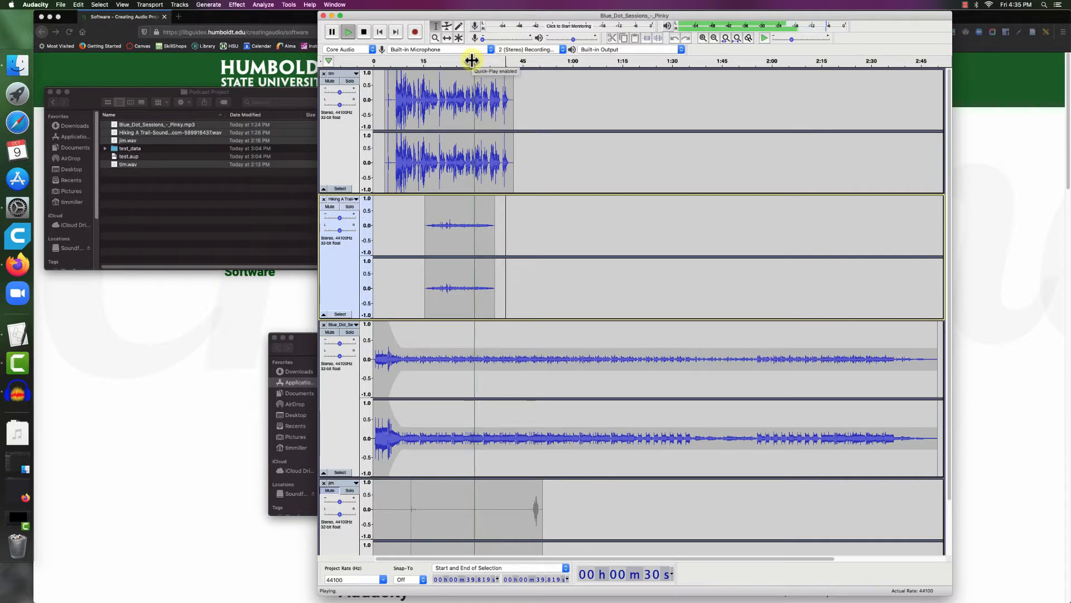
left_click(473, 61)
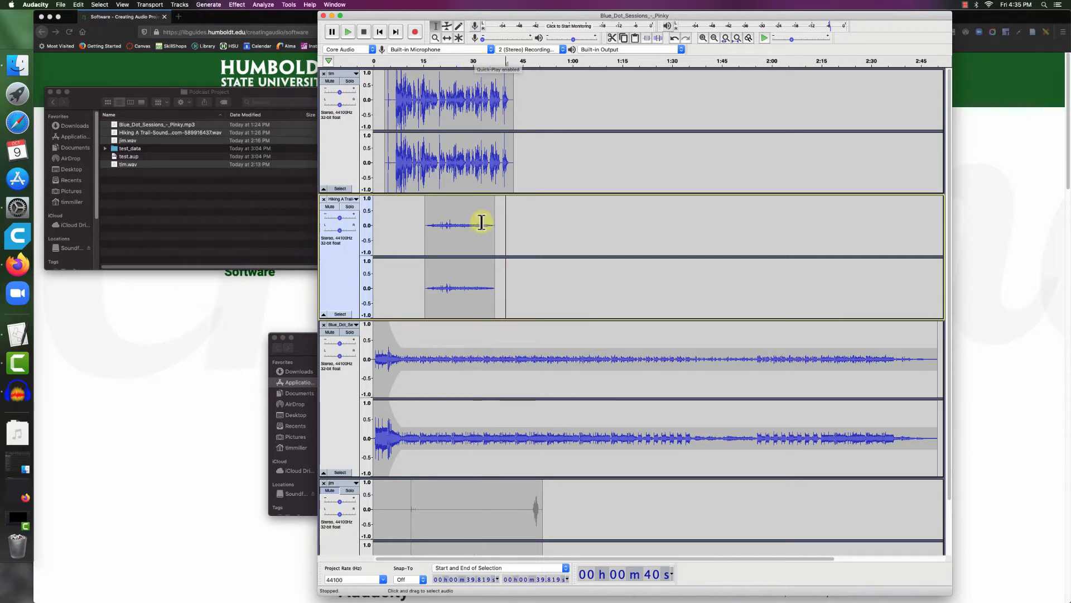
left_click_drag(480, 217, 504, 221)
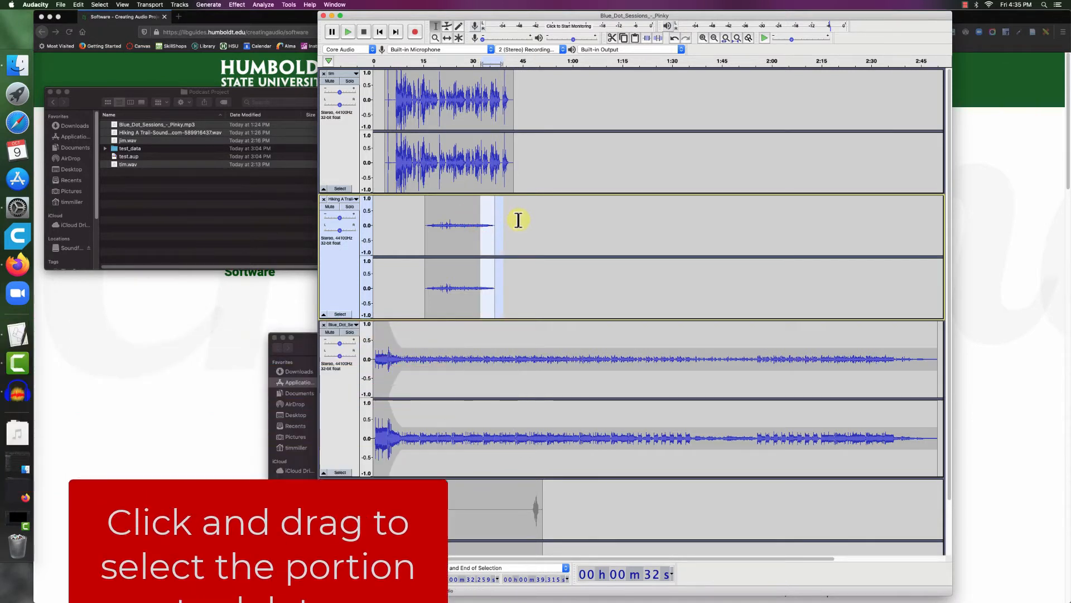
key("Delete")
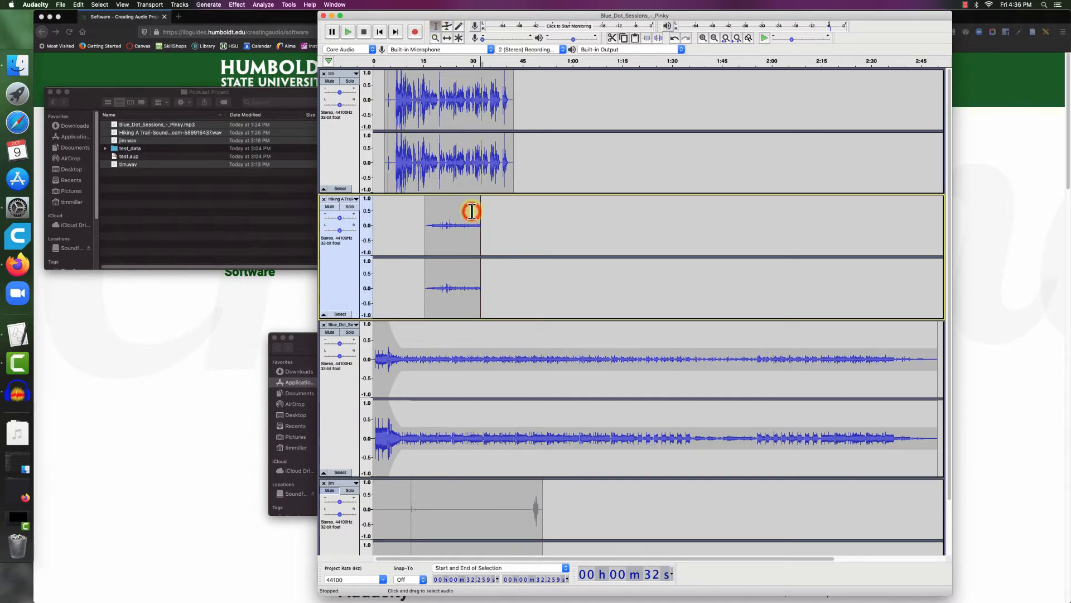
Apply a Fade Out to the last 2.5 seconds or so of the shortened Hiking A Trail clip and play the ending back.
left_click_drag(471, 211, 479, 210)
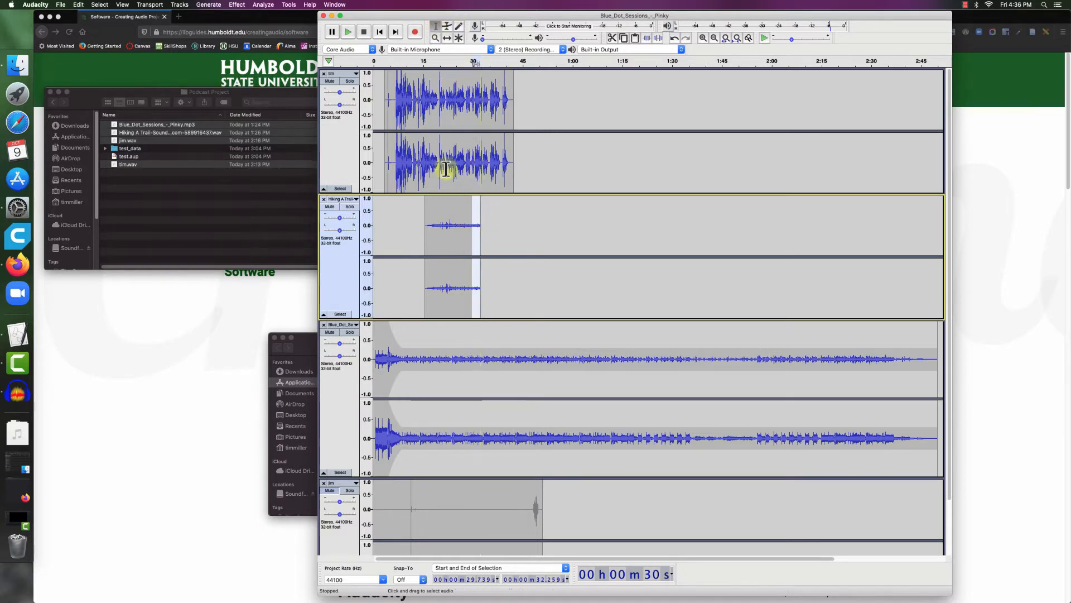
left_click(237, 5)
left_click(247, 128)
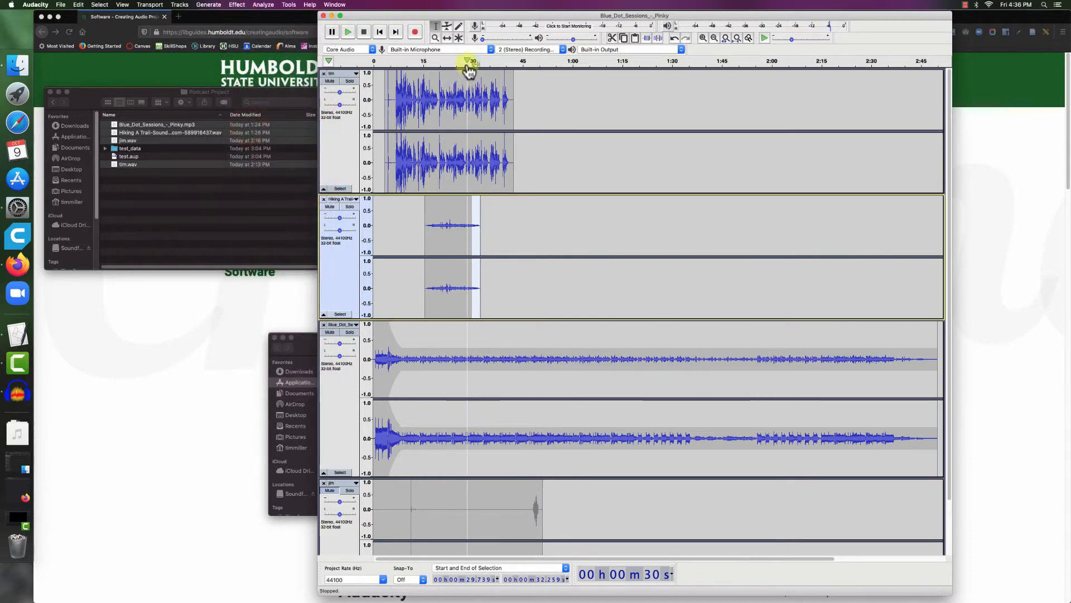
left_click(467, 65)
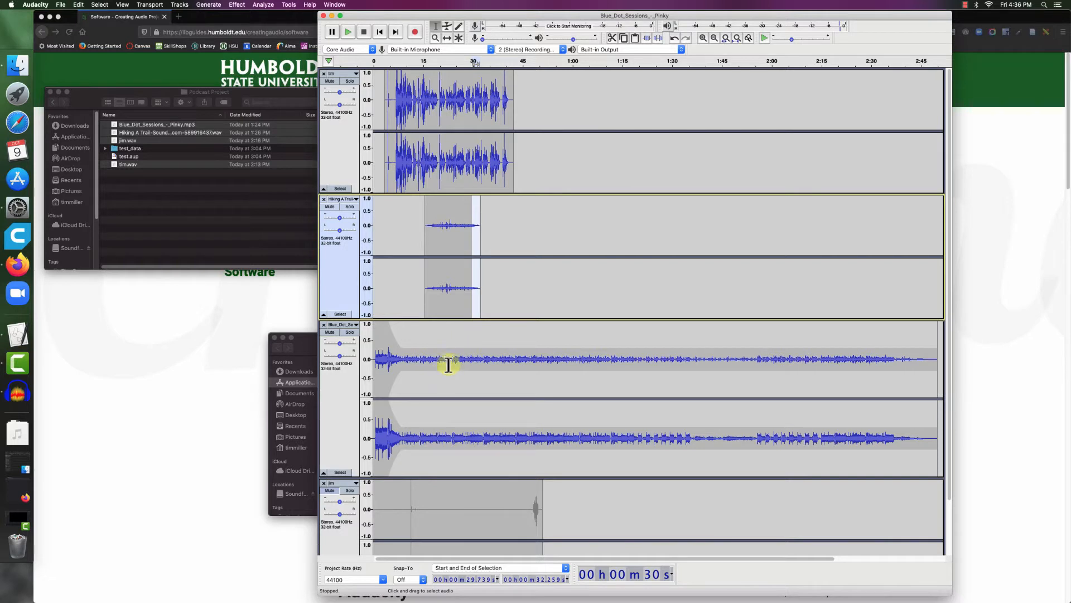
Play the mix from about 22 s to hear the music under the hiking sound, and clear the selection.
left_click(446, 62)
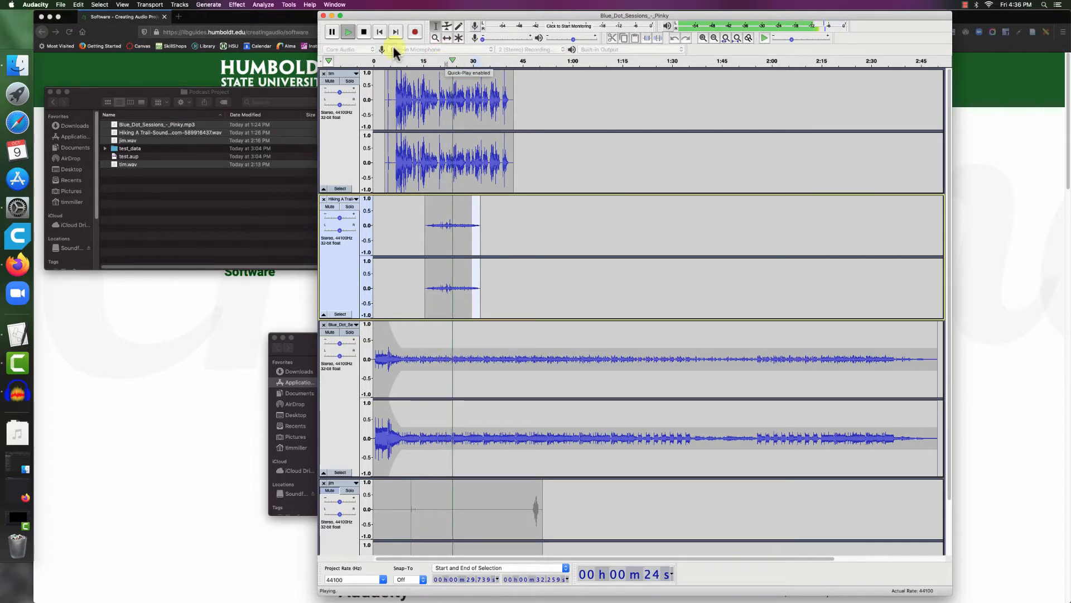
left_click(364, 32)
left_click(493, 277)
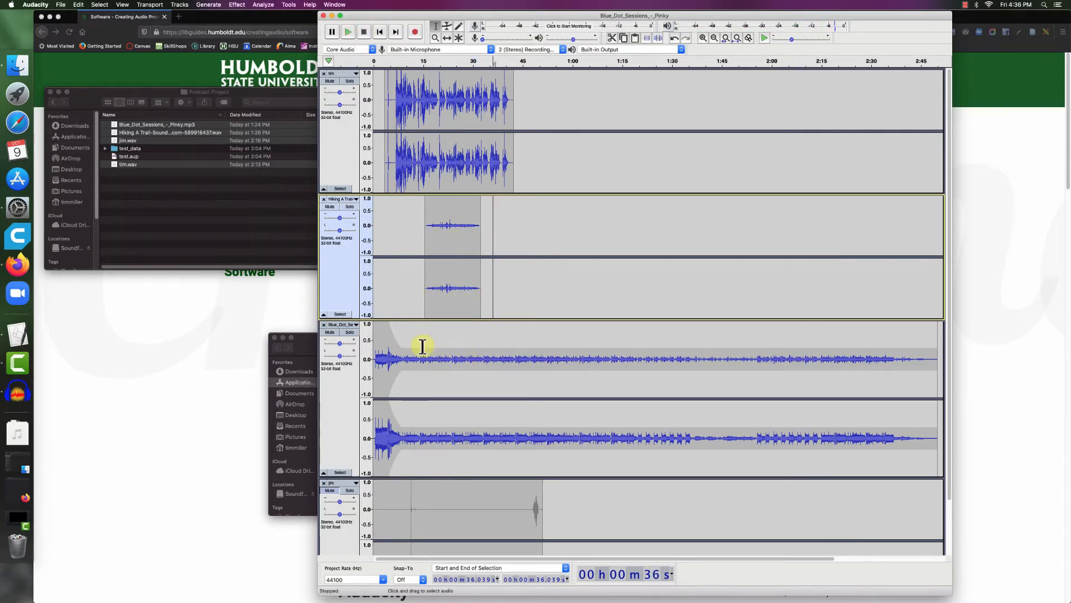
Add envelope points on the Blue_Dot_Sessions music track and lower its volume to near silence between about 16 s and 19 s.
left_click(446, 27)
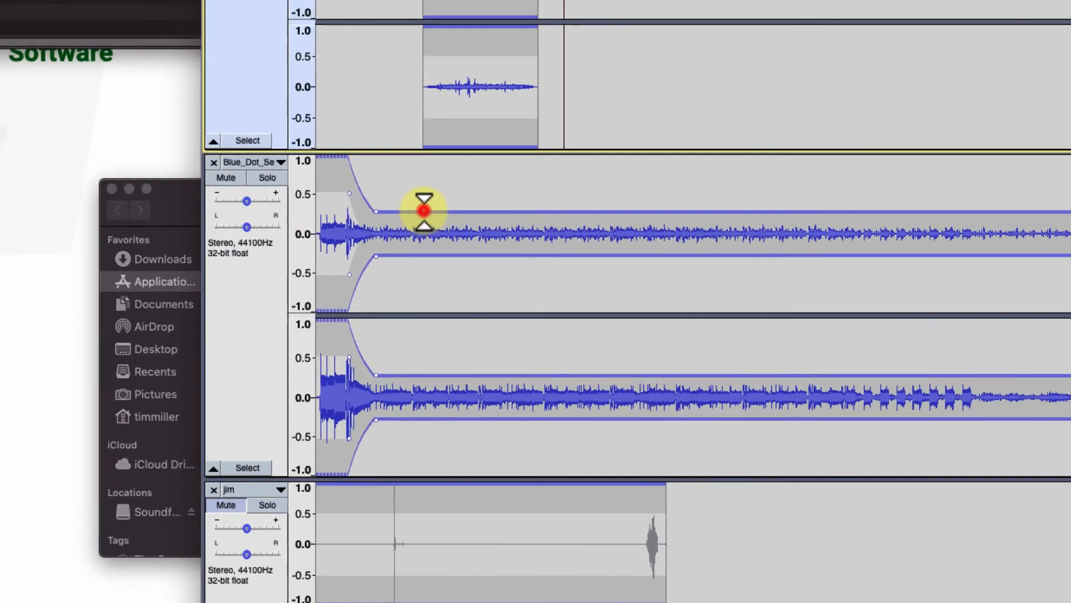
left_click(425, 326)
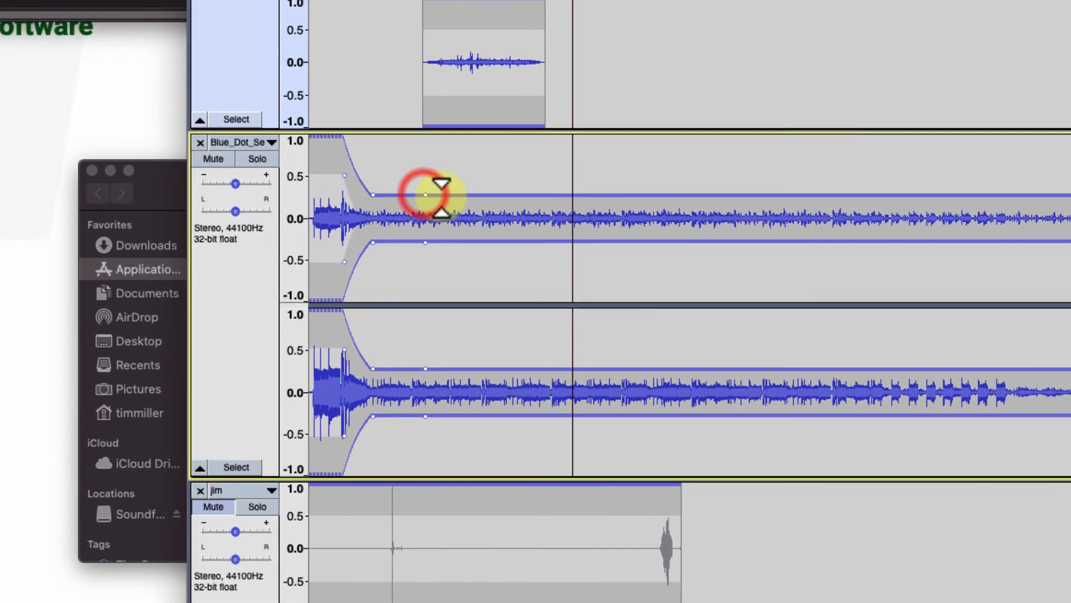
left_click(435, 327)
left_click_drag(443, 197, 451, 217)
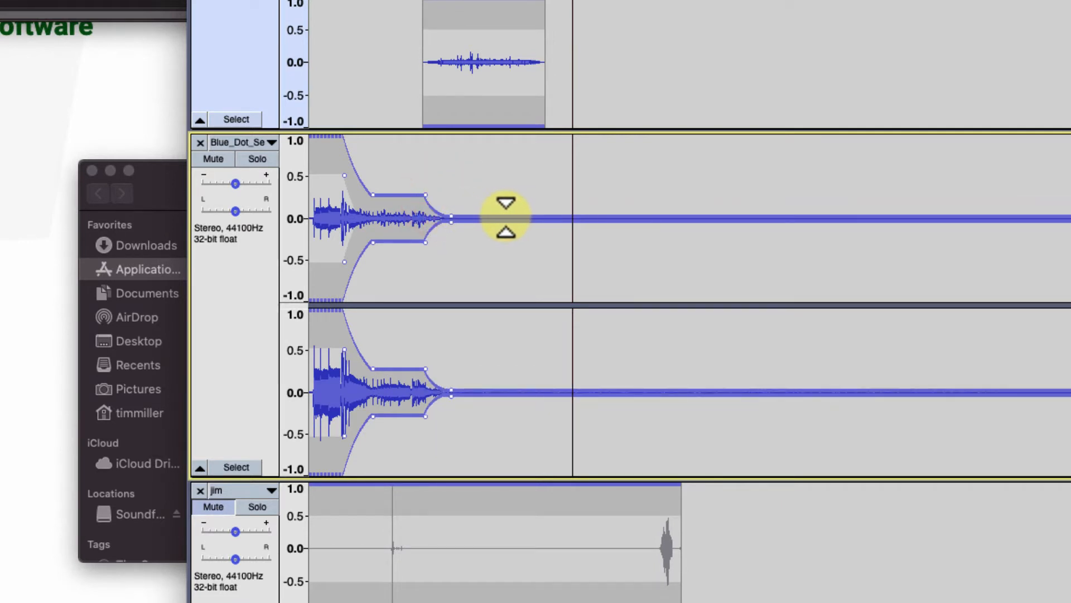
Raise the music envelope back to its background level between about 28 s and 32 s, and play the mix from about 20 s.
left_click(507, 216)
left_click_drag(540, 218, 514, 217)
left_click(511, 216)
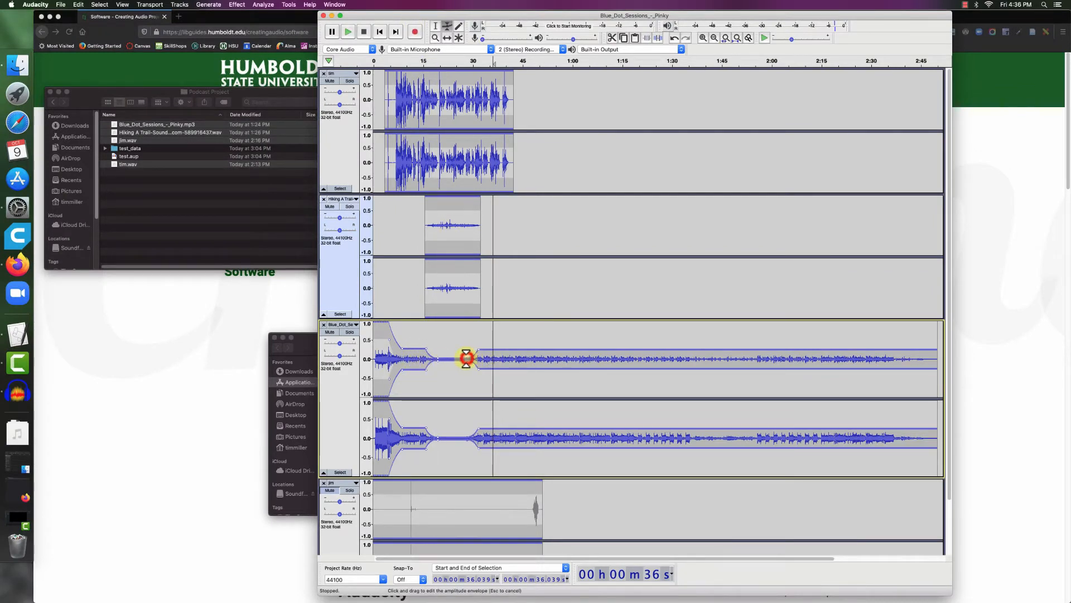
left_click(441, 61)
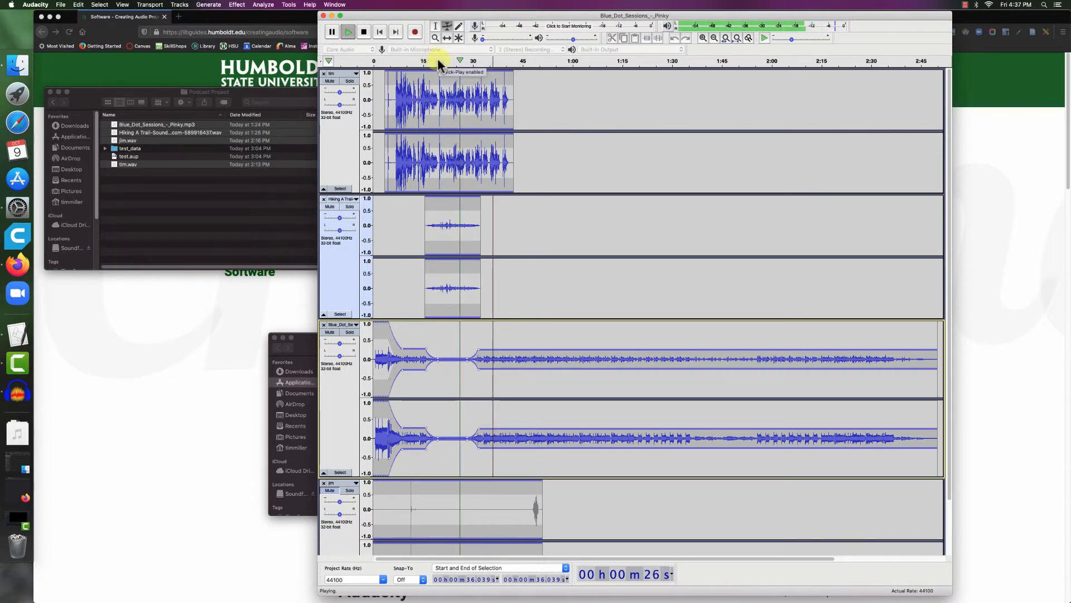
left_click(363, 32)
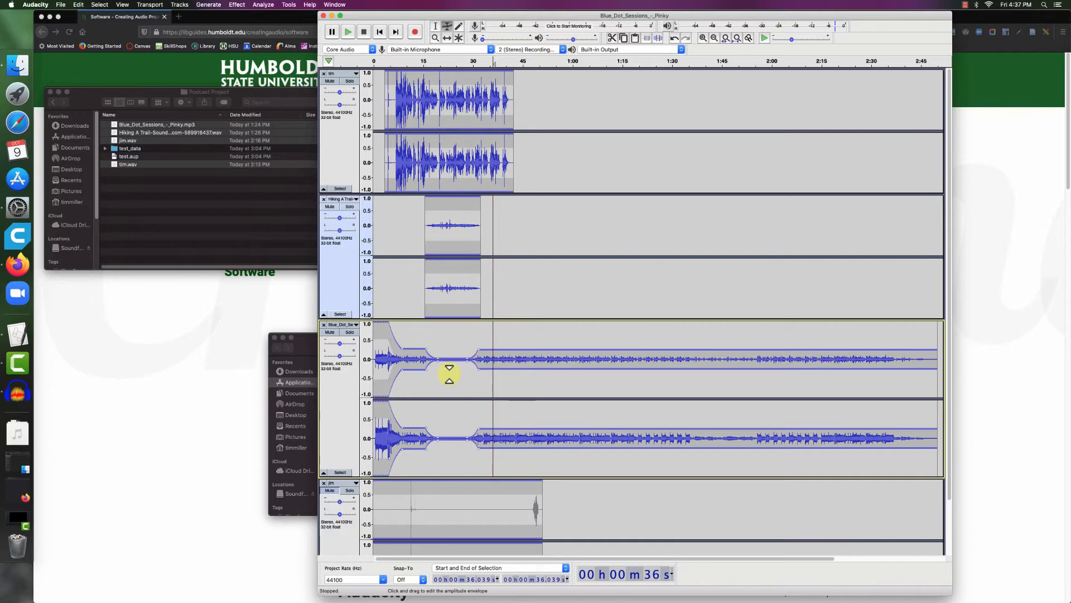
Solo the music track to listen to its quiet section from about 21 s, unsolo it, and play the mix from about 28 s.
left_click(350, 332)
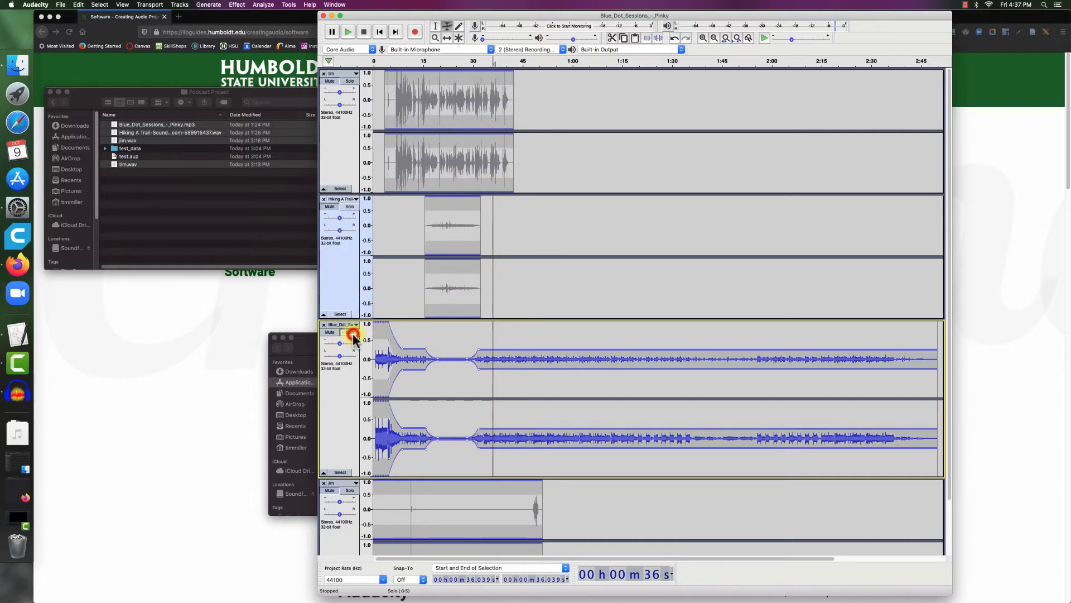
left_click(445, 59)
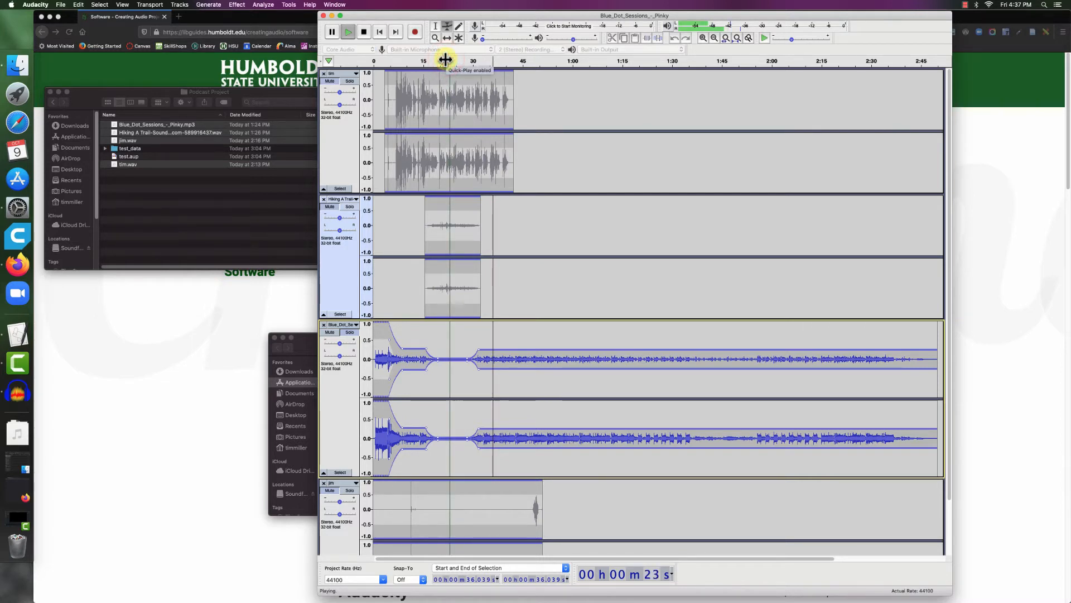
left_click(364, 32)
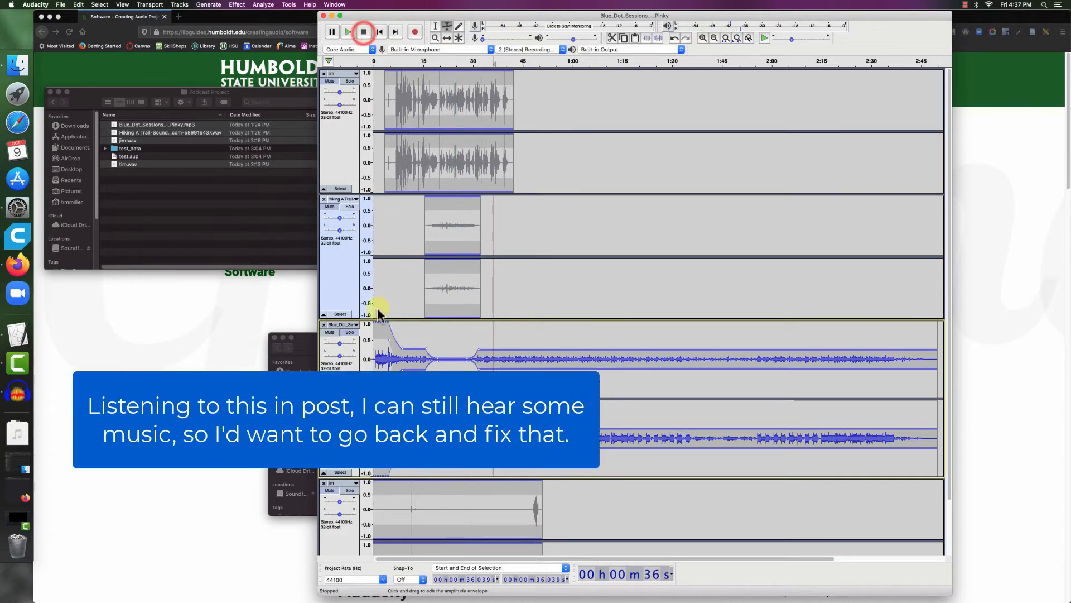
left_click(348, 332)
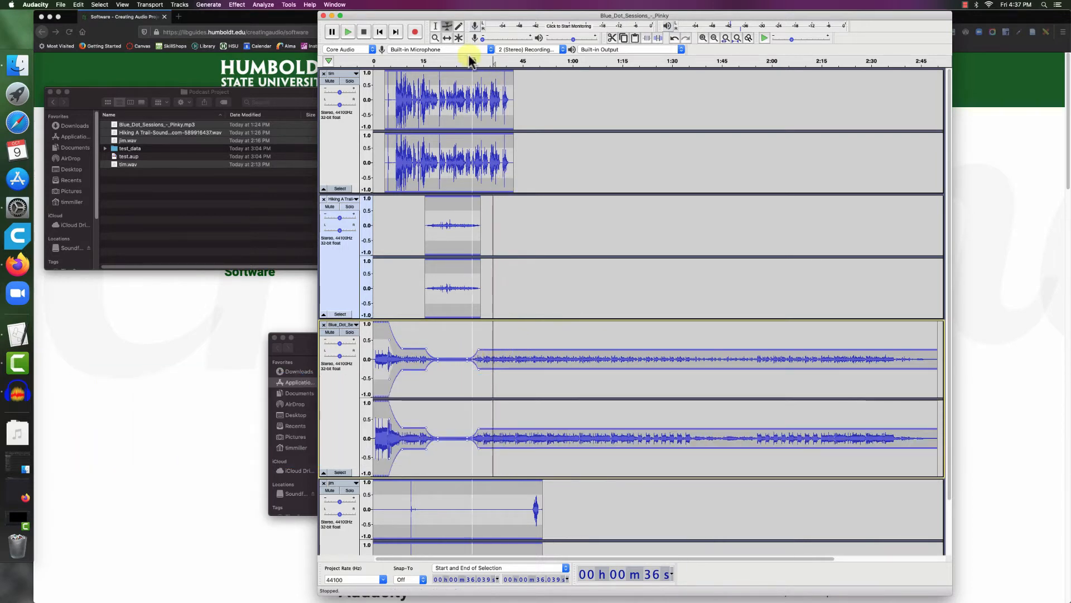
left_click(467, 62)
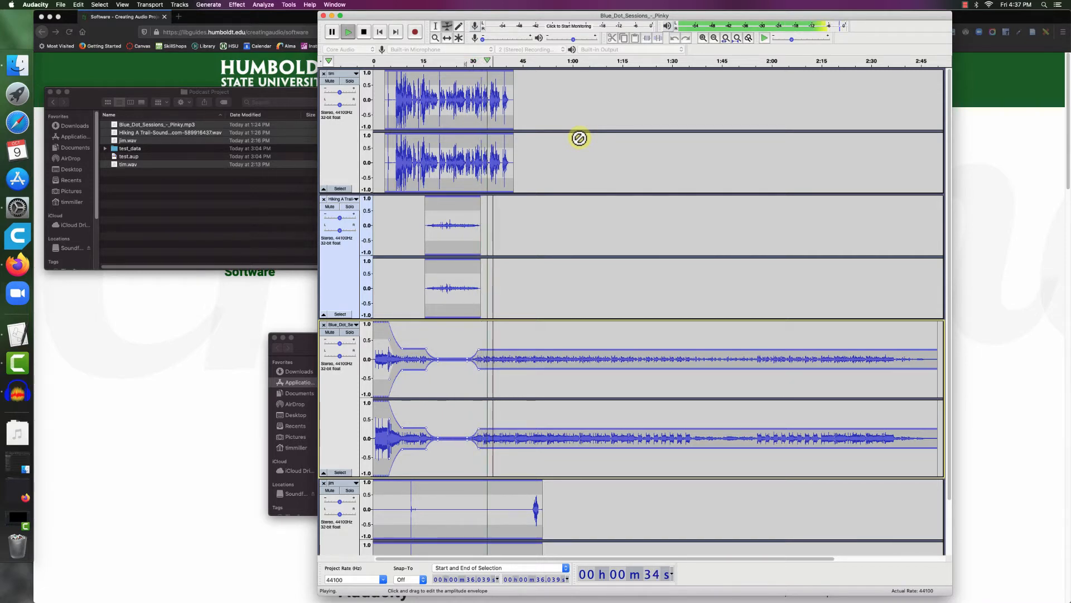
left_click(364, 32)
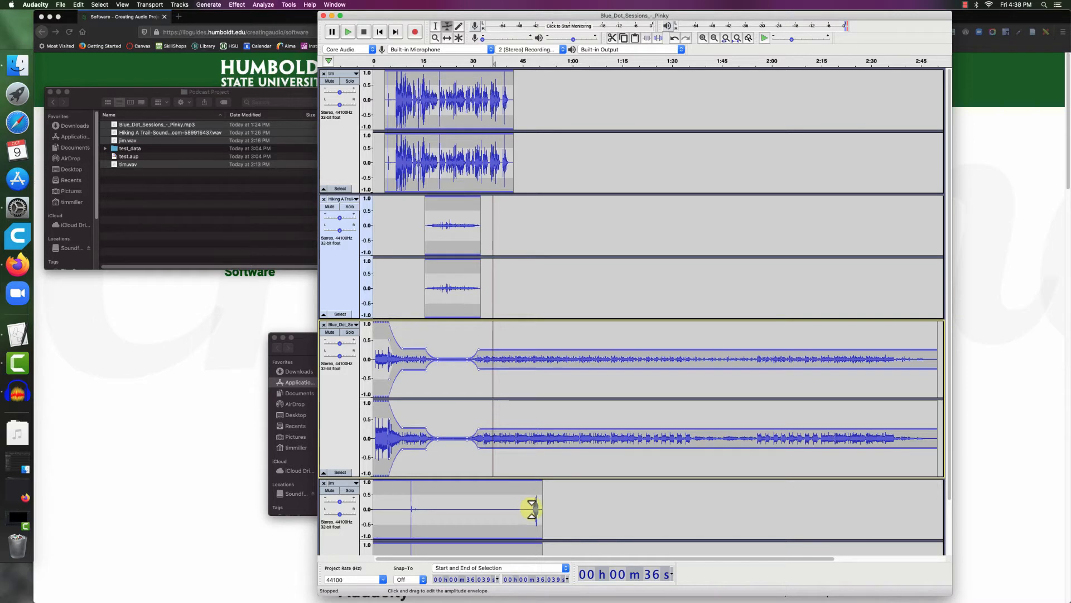
Move the jim track up two positions so it sits directly below the tim track.
left_click(355, 482)
left_click(357, 504)
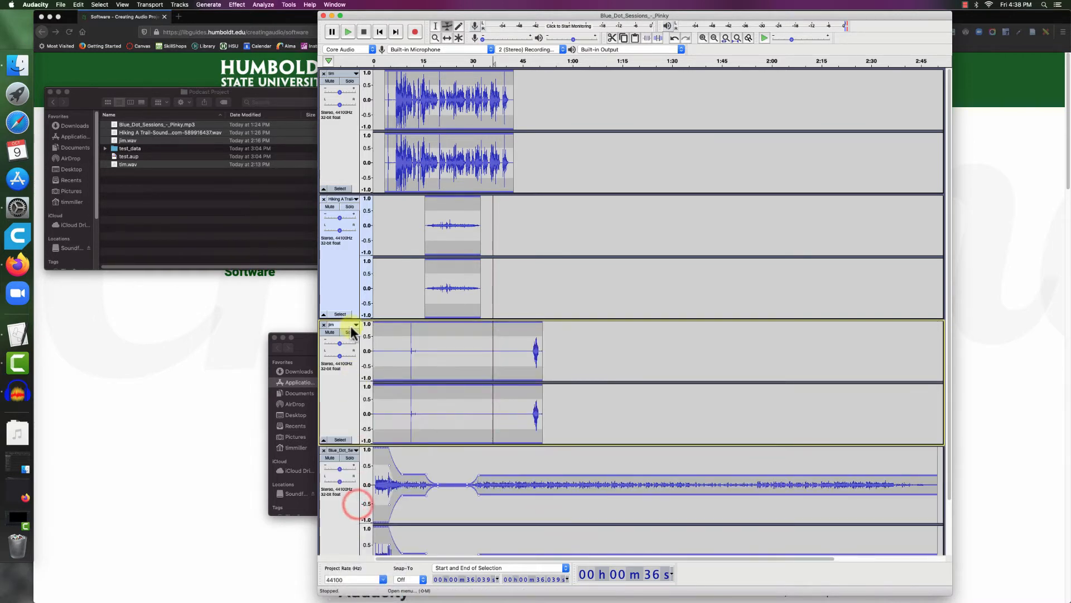
left_click(352, 326)
left_click(357, 345)
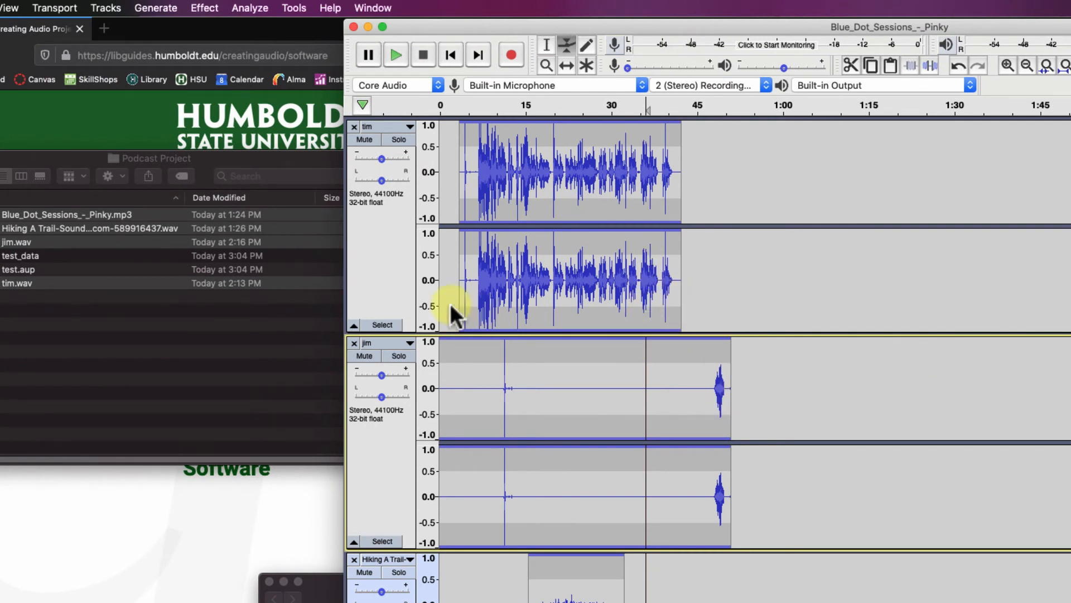
Delete about the first 11 s of the jim track, up to its opening spike, and shift the clip about 4 s later.
left_click(547, 46)
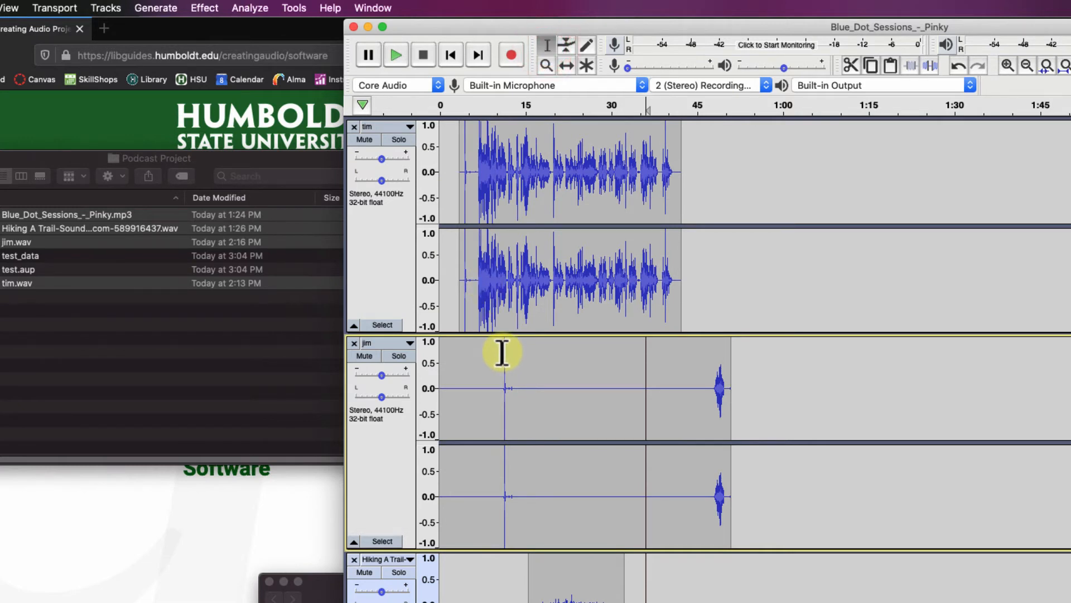
left_click_drag(504, 353, 438, 347)
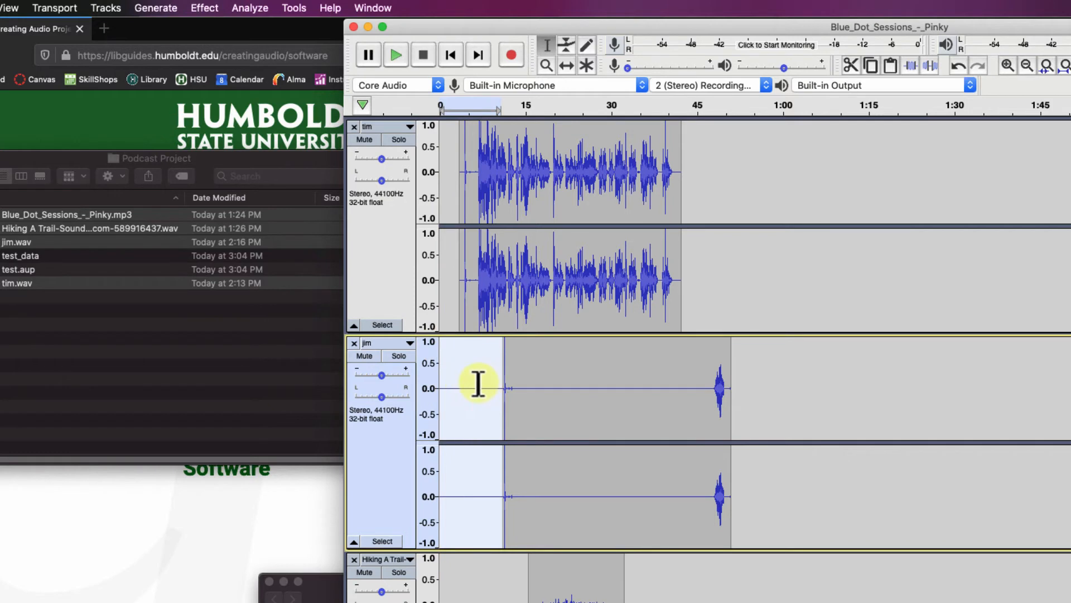
key("Delete")
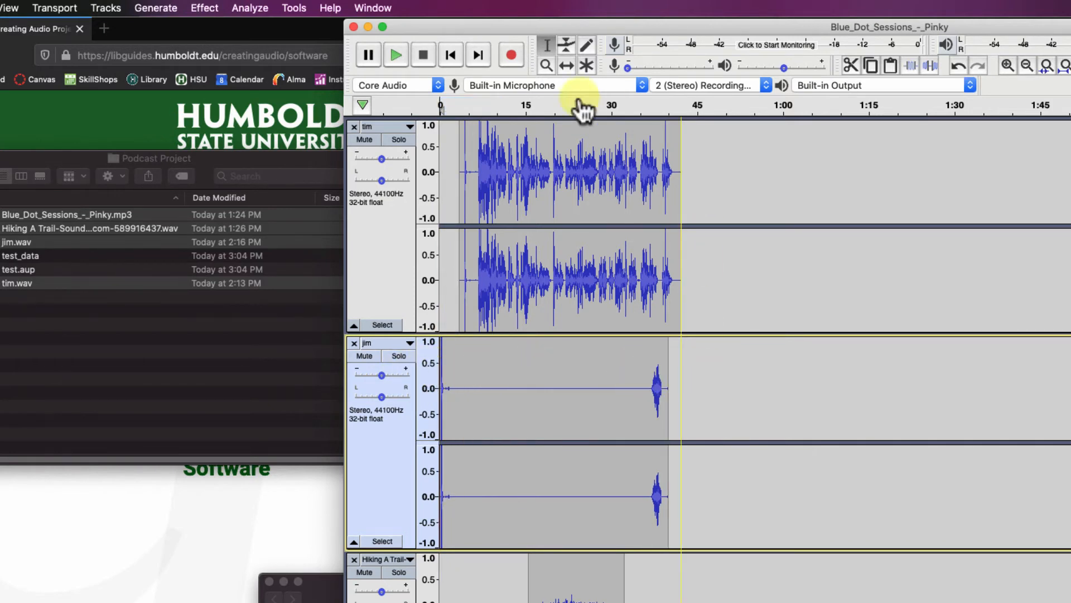
left_click(567, 66)
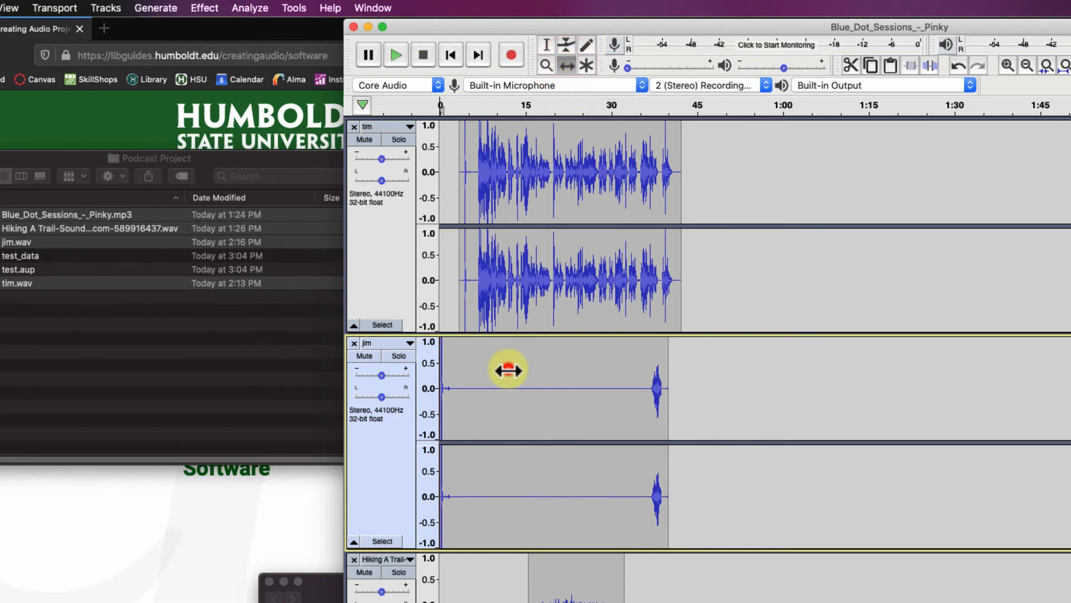
left_click_drag(508, 370, 532, 370)
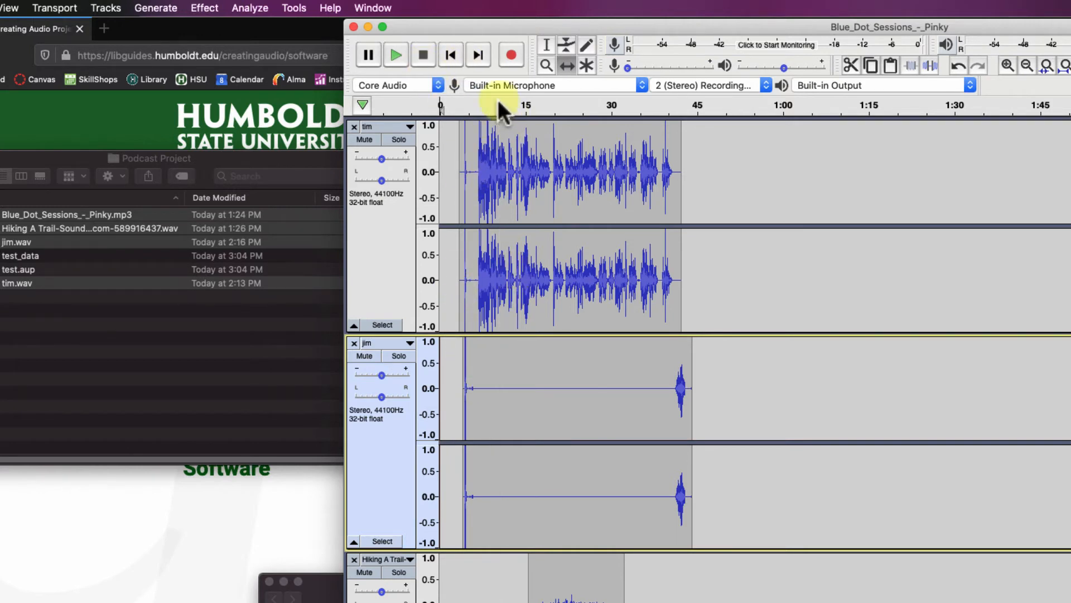
Fine-tune the jim clip's position in a magnified view so its opening spike lines up with the tim track's spike at about 4.4 s.
left_click(545, 64)
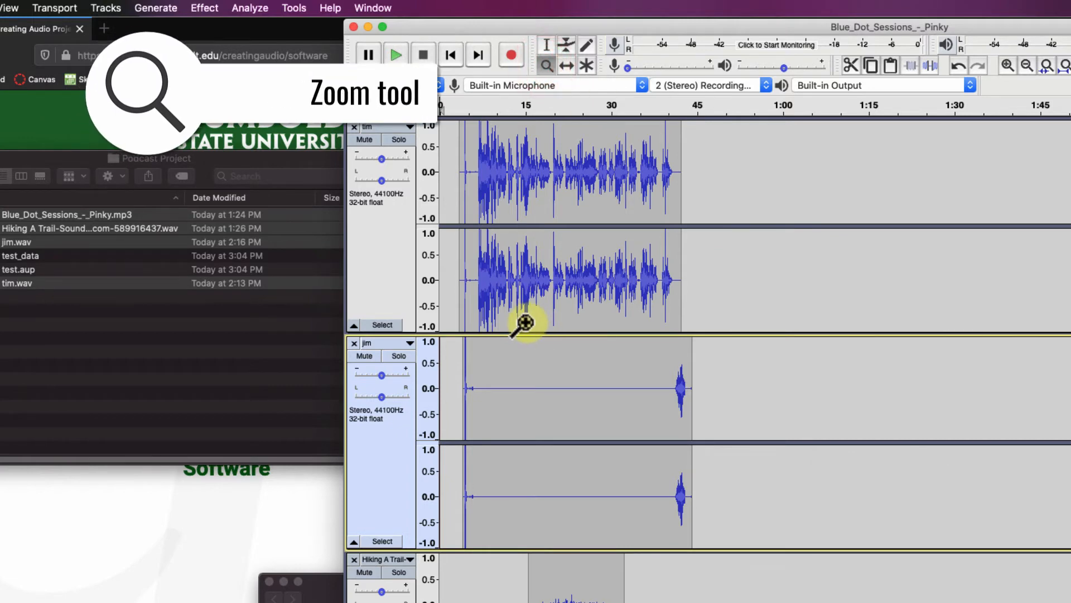
left_click(463, 325)
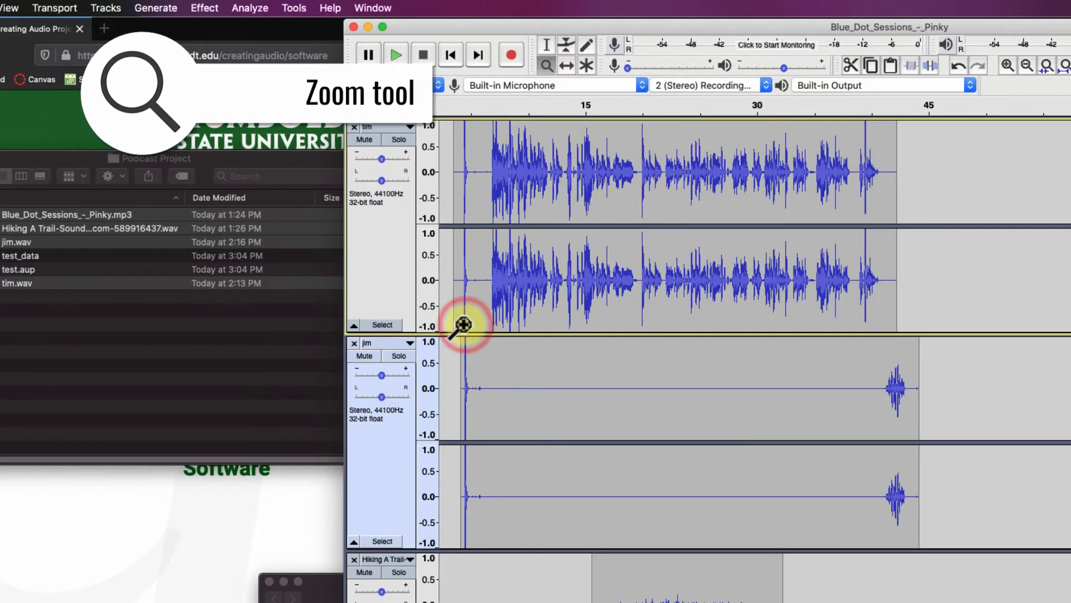
left_click(463, 324)
left_click(463, 324)
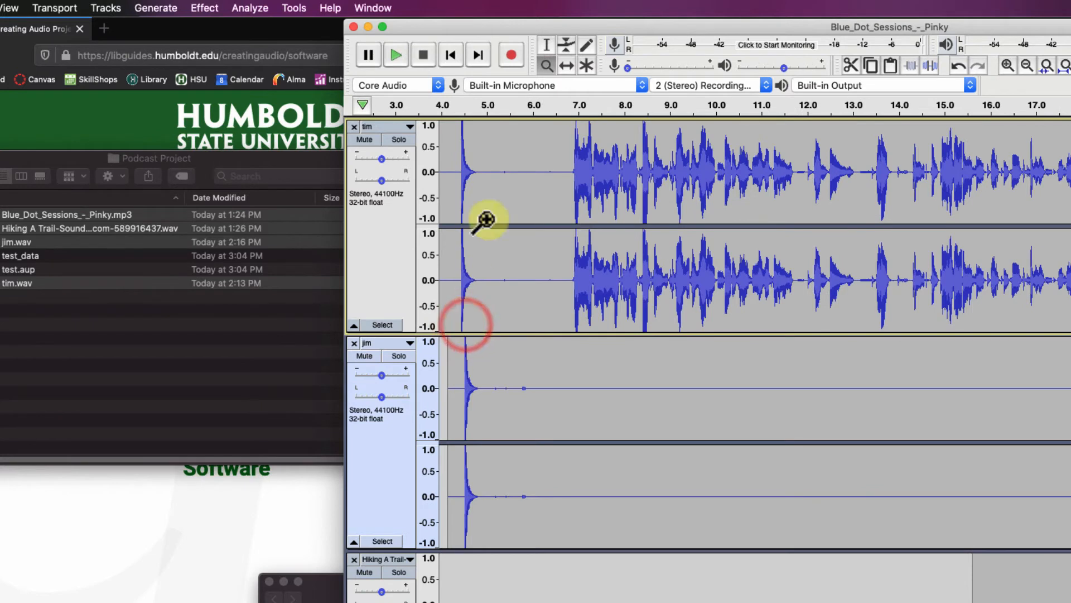
left_click(449, 55)
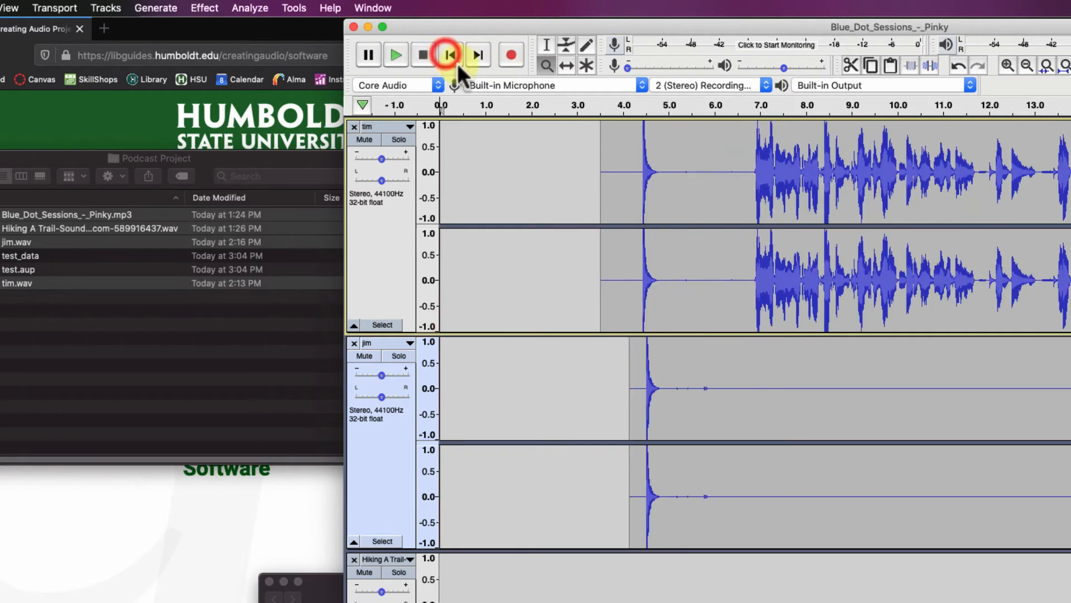
left_click(547, 45)
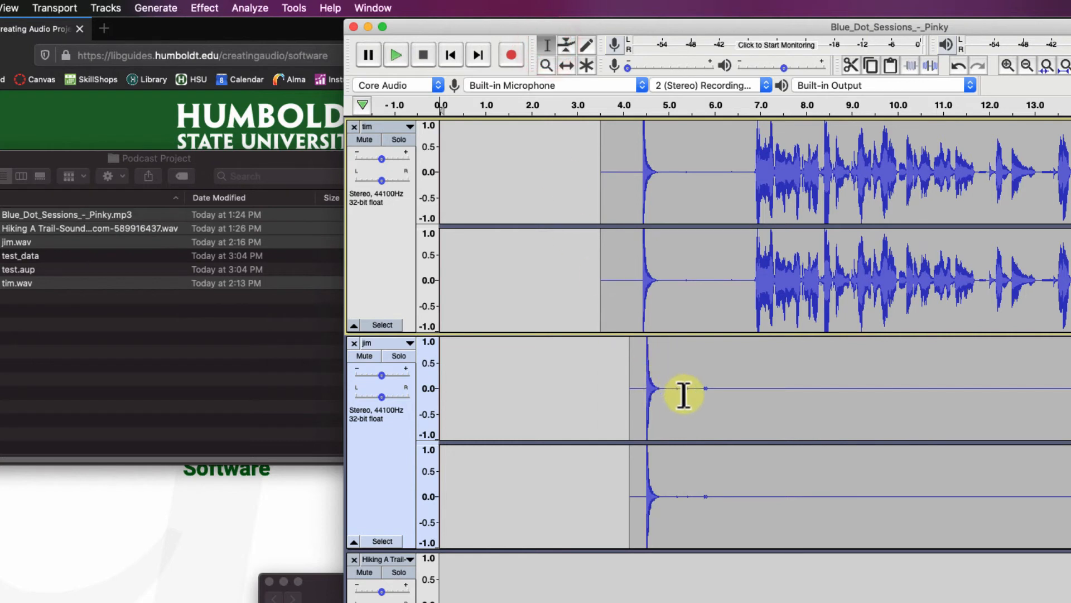
left_click(567, 65)
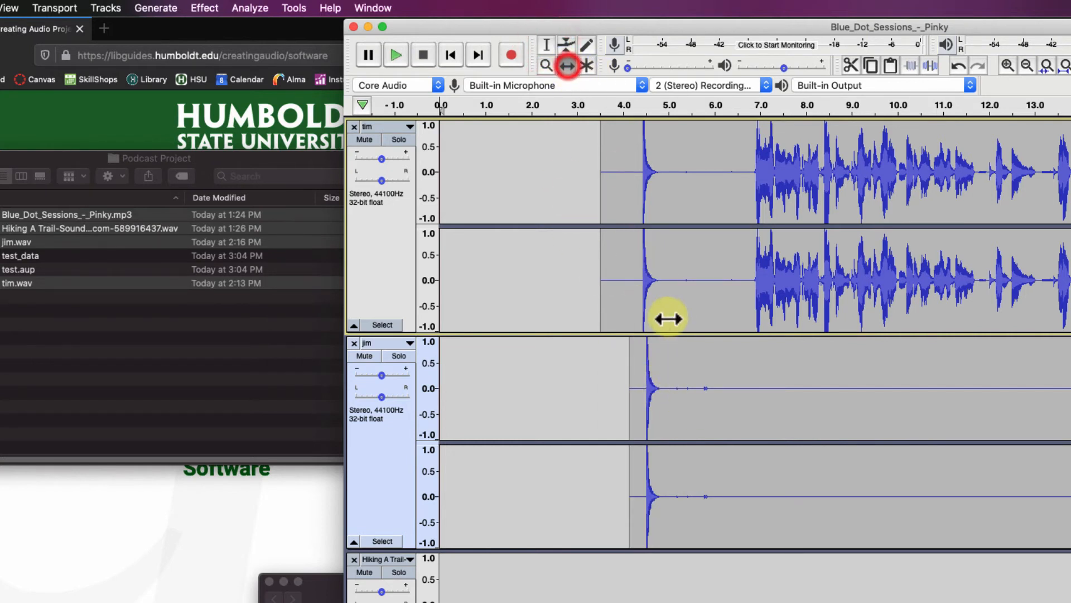
left_click_drag(701, 375, 698, 377)
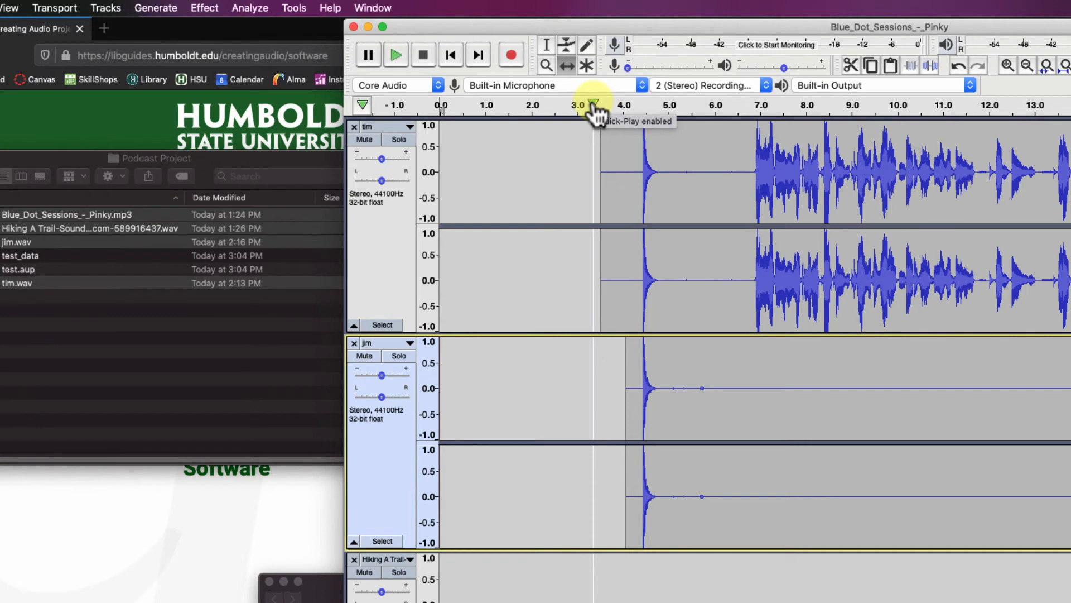
Play the two voice tracks together from about 3.3 s and from about 39 s to check their synchronization.
left_click(591, 104)
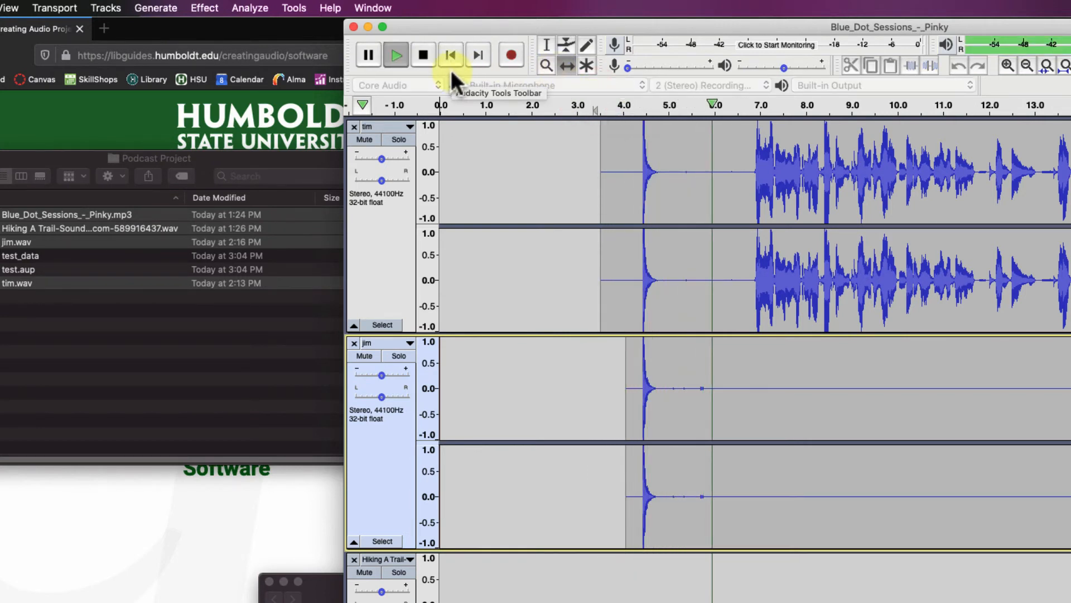
left_click(426, 55)
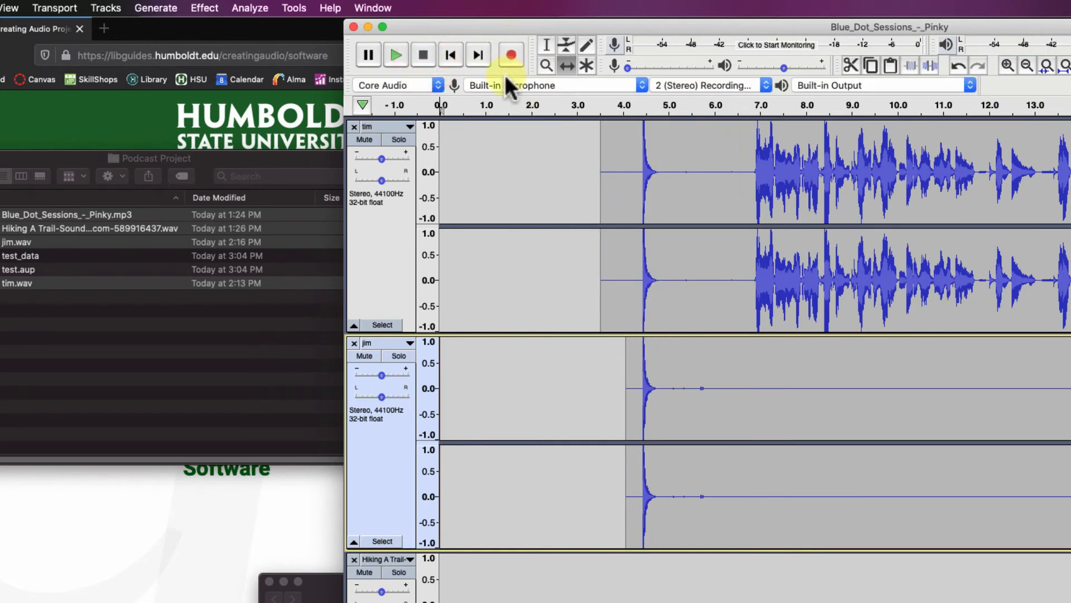
left_click(545, 66)
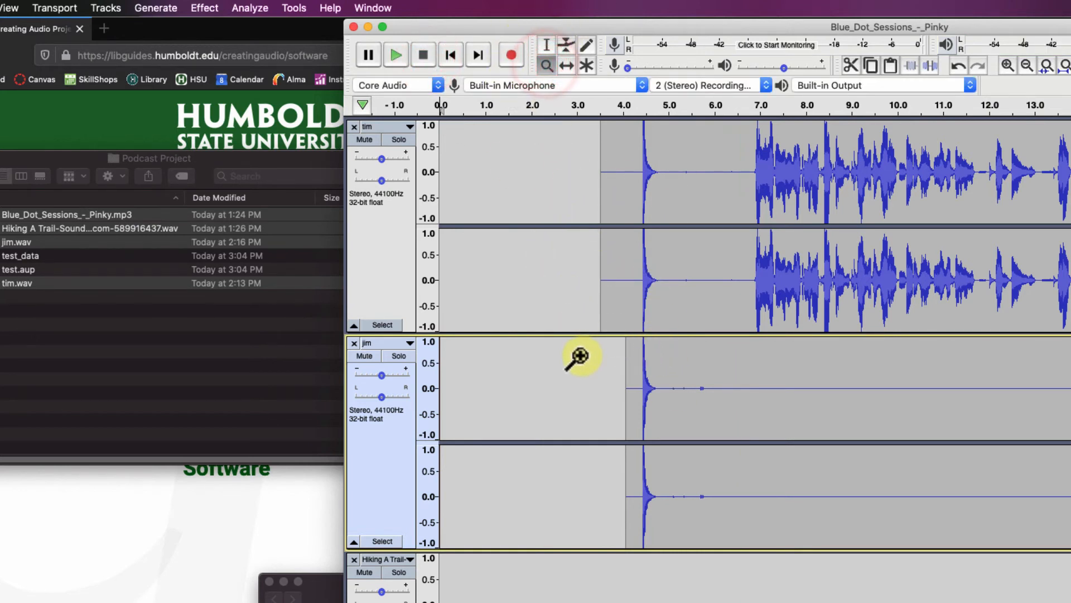
left_click(574, 390, "shift")
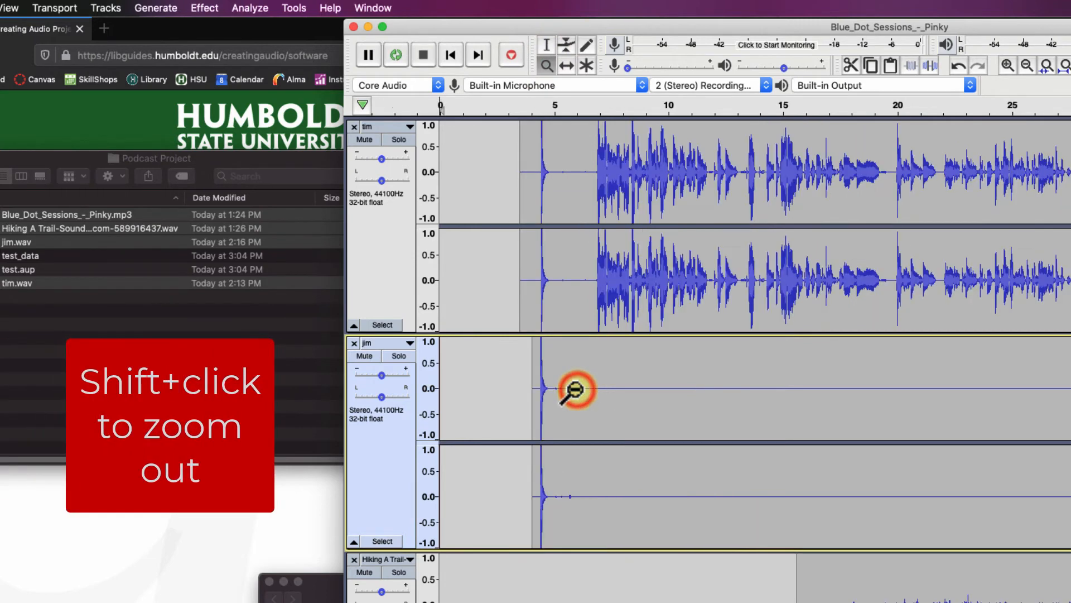
left_click(574, 389, "shift")
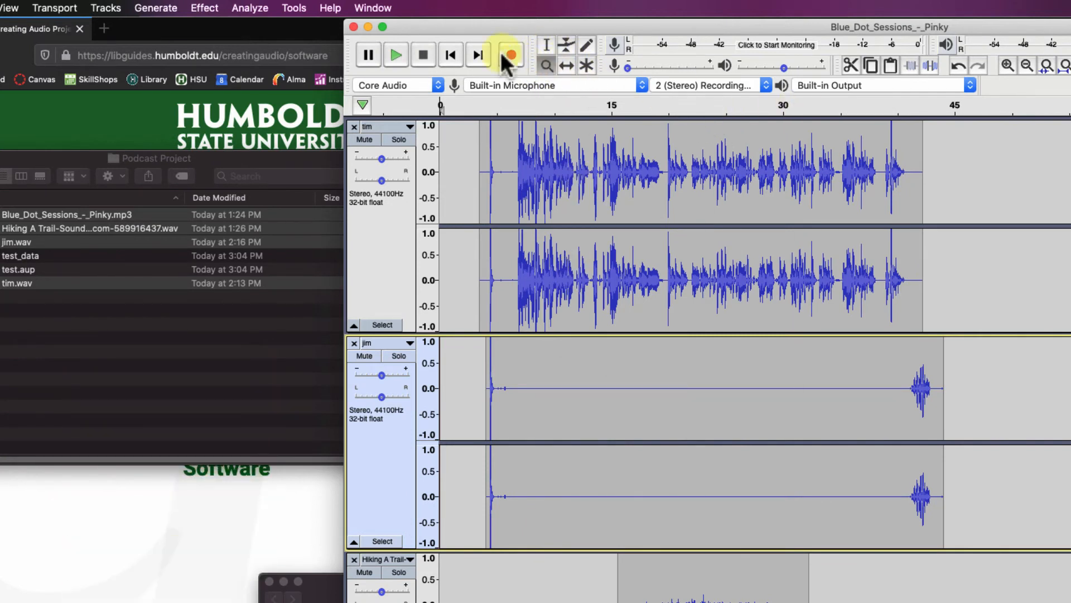
left_click(547, 45)
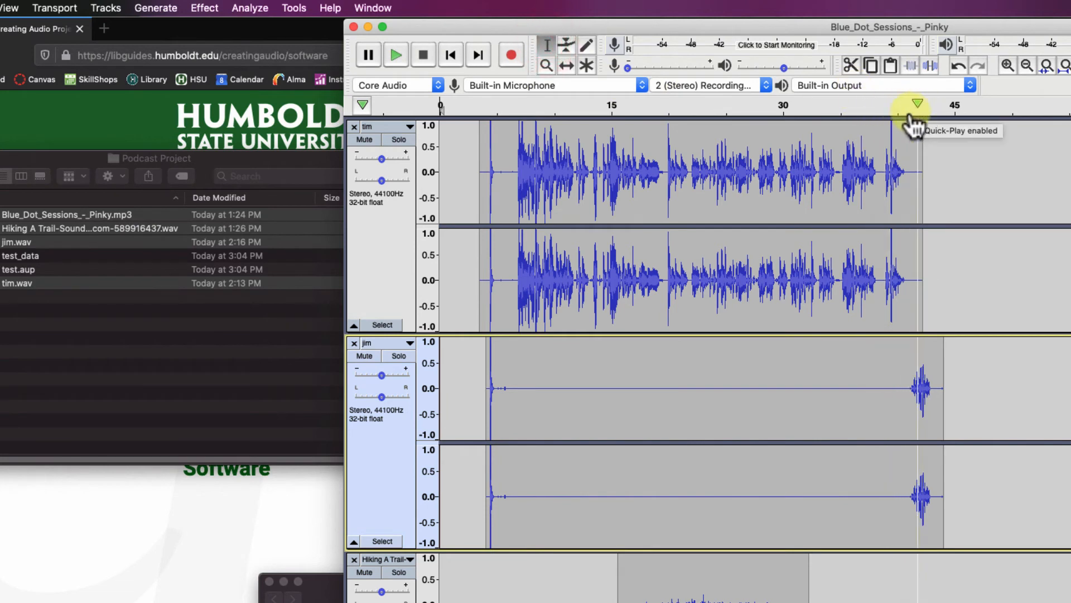
left_click(882, 102)
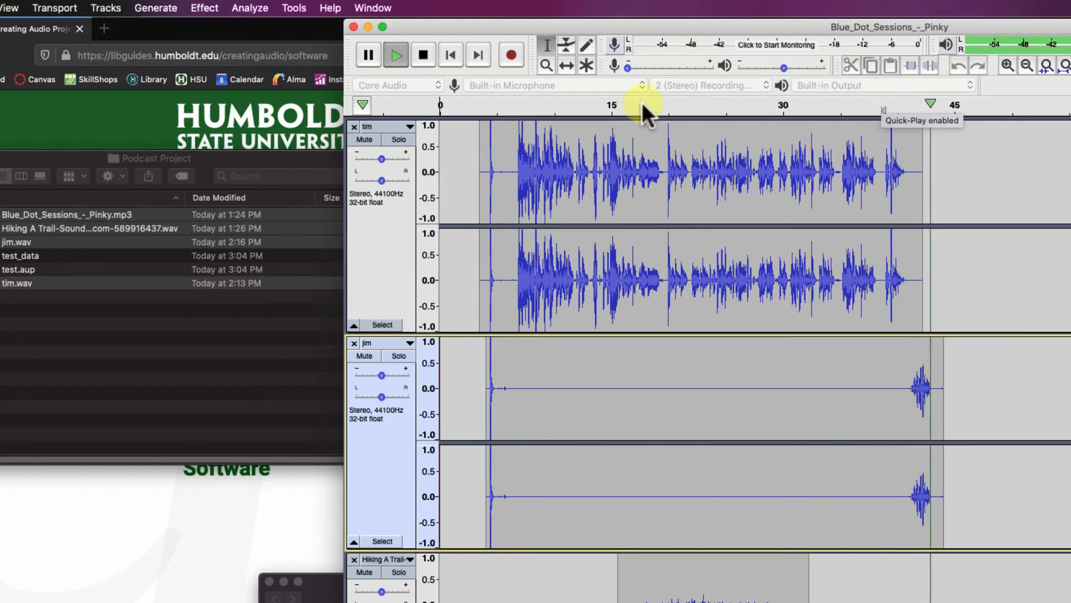
Stop playback and move the Blue_Dot_Sessions music track up one position so it sits directly below the jim track.
left_click(424, 56)
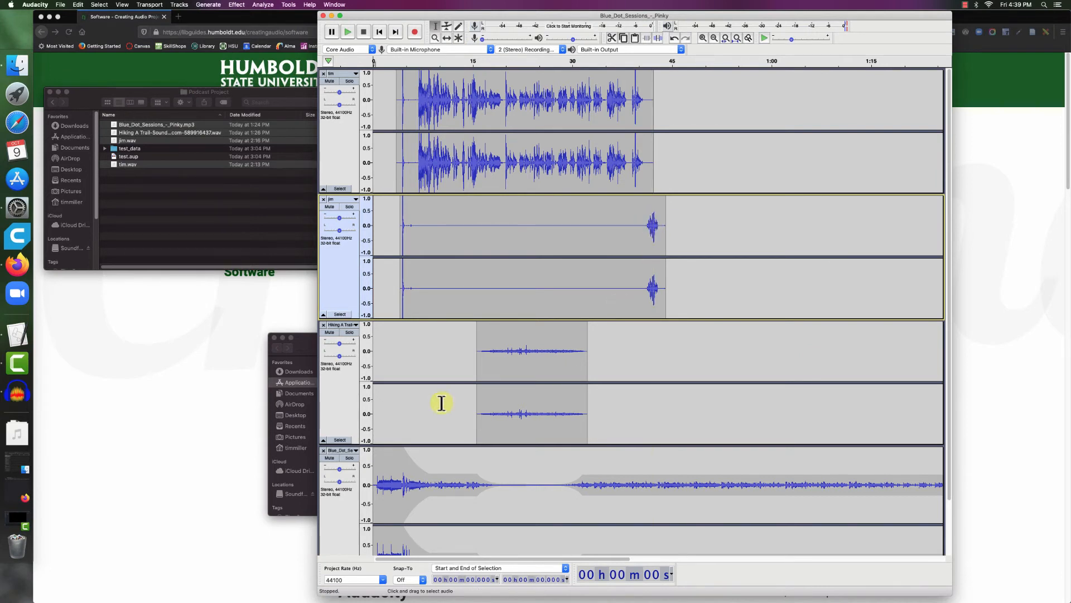
left_click(353, 451)
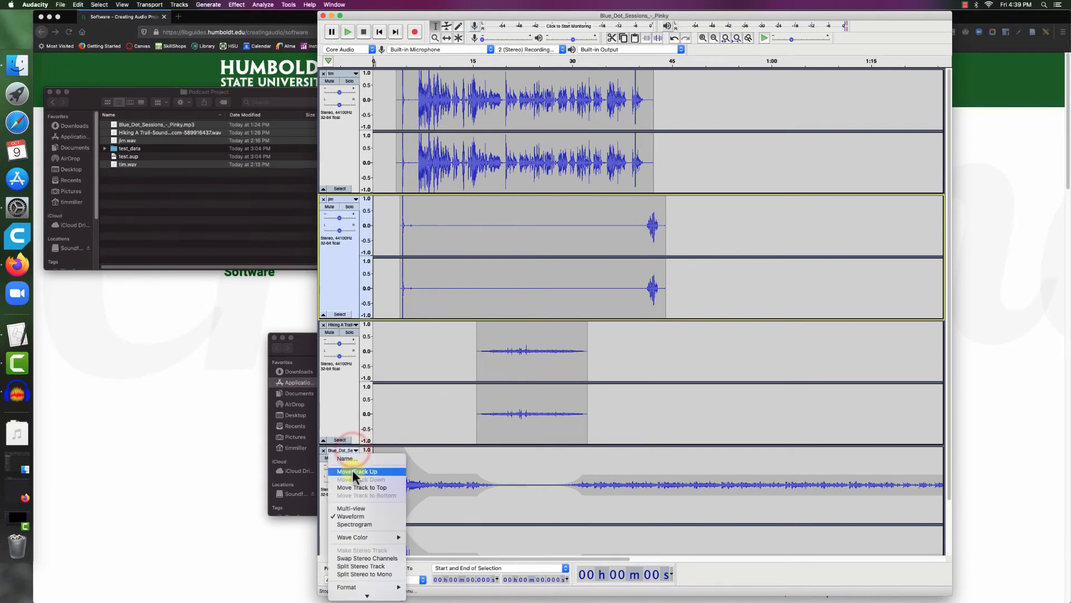
left_click(353, 470)
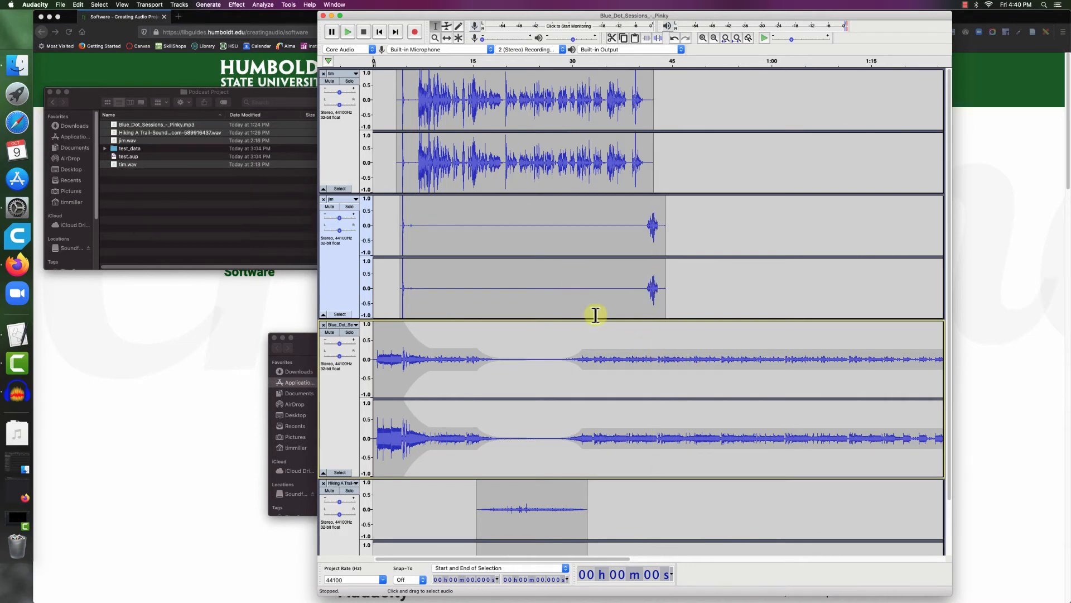
Select the music from about 42 s to 1:15 and fade it to silence with the Envelope tool, using points at about 42 s and 55 s.
left_click(653, 335)
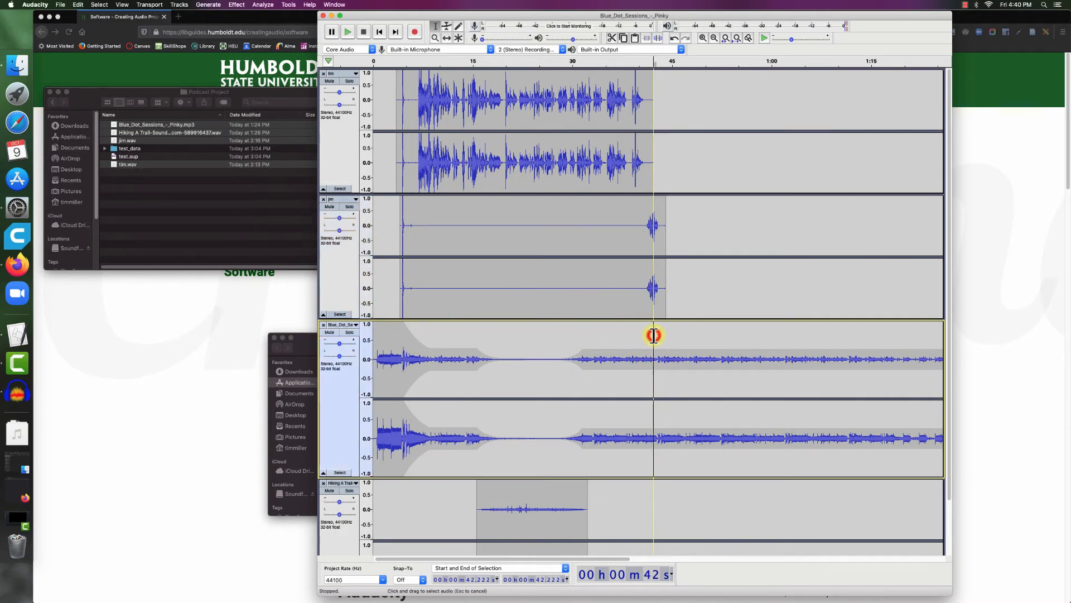
left_click_drag(653, 335, 874, 341)
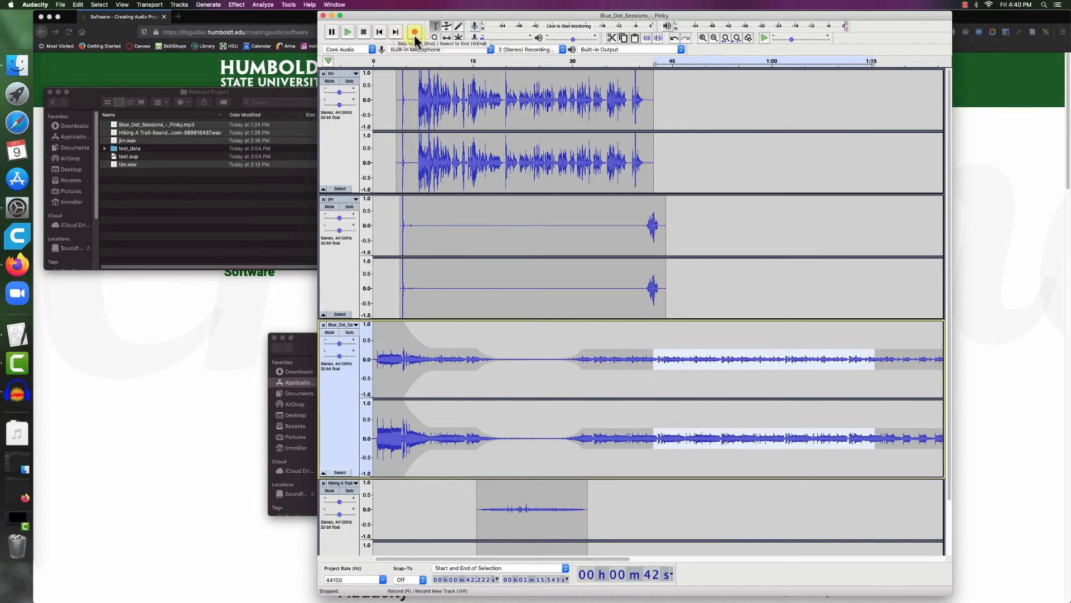
left_click(447, 26)
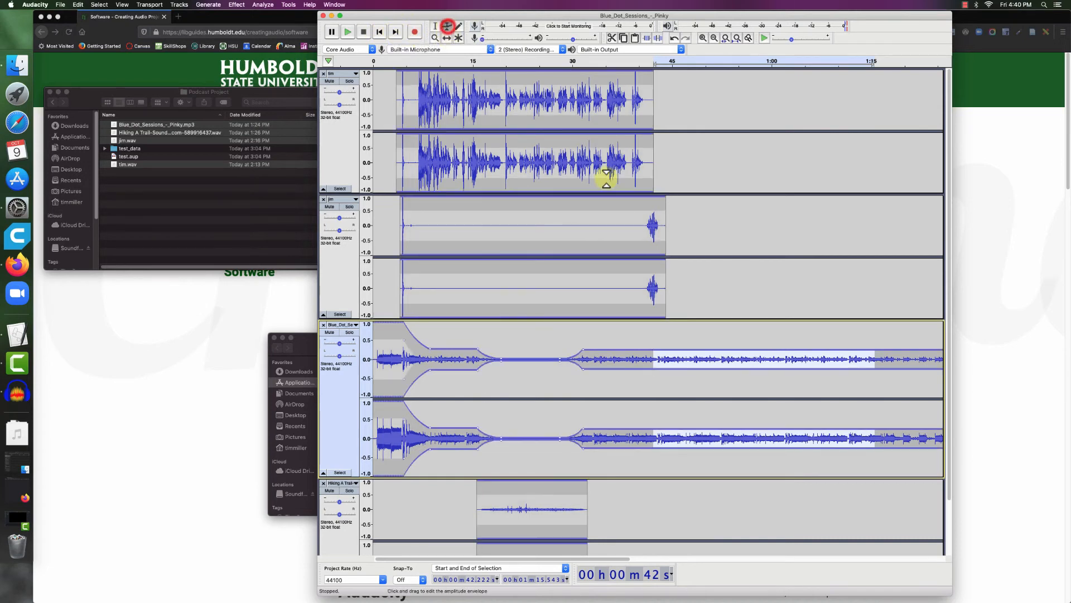
left_click(656, 349)
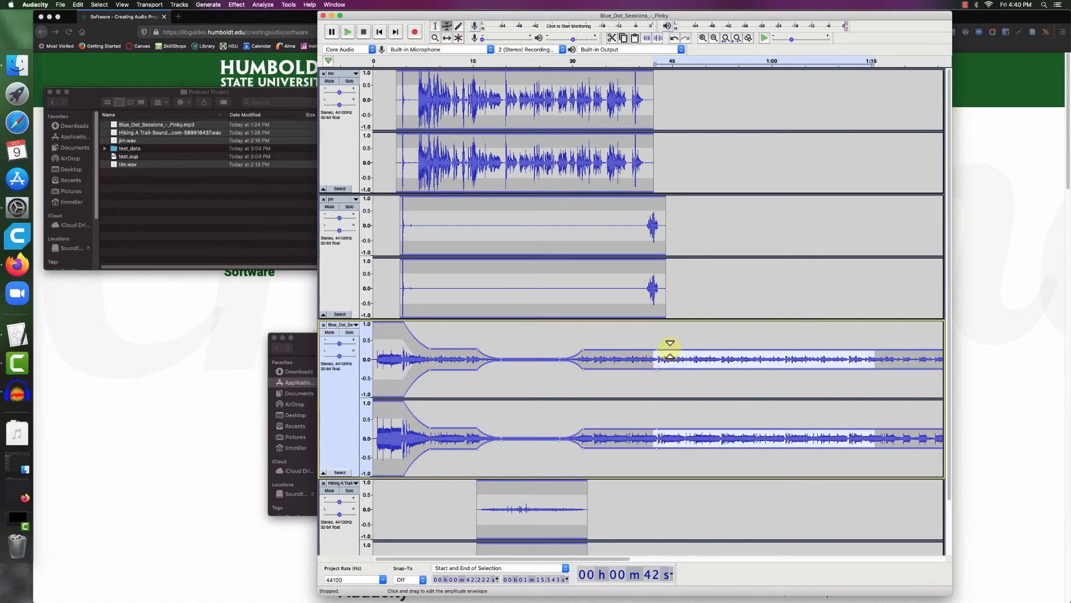
left_click_drag(670, 349, 712, 361)
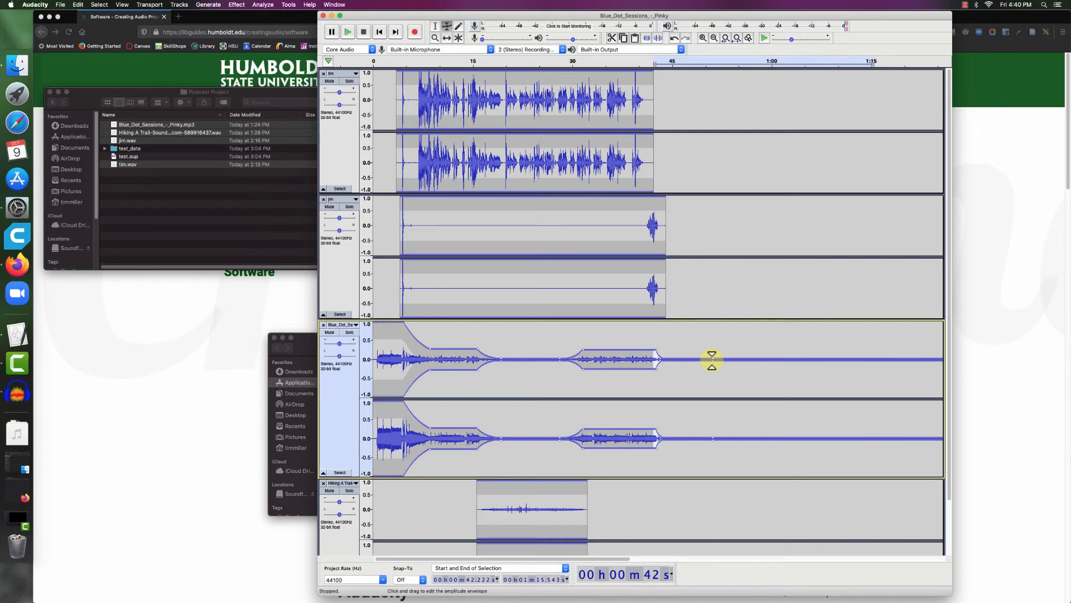
left_click_drag(744, 359, 711, 360)
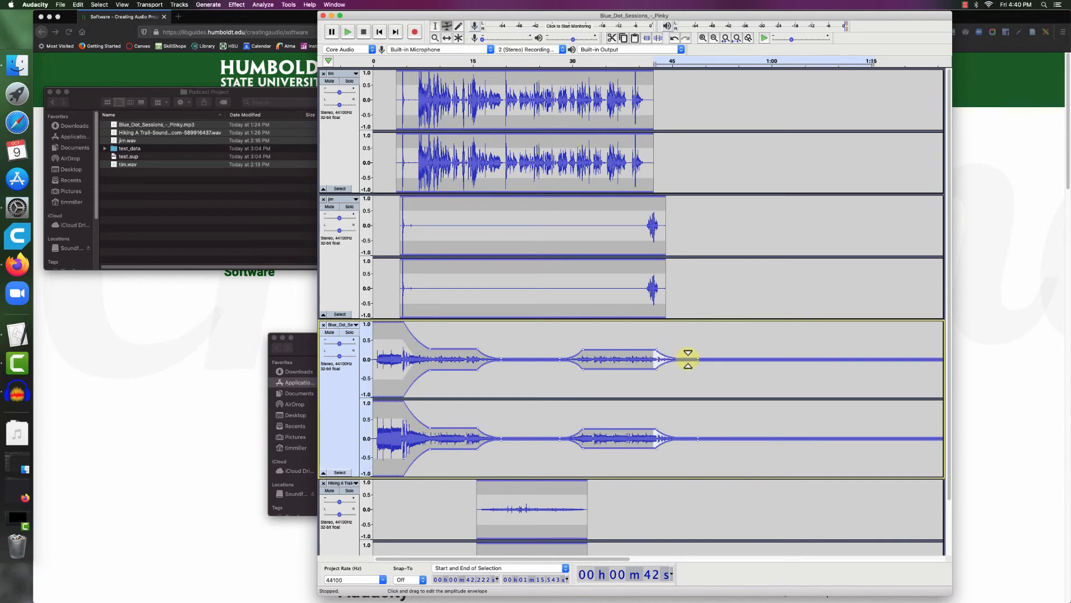
left_click_drag(698, 357, 694, 360)
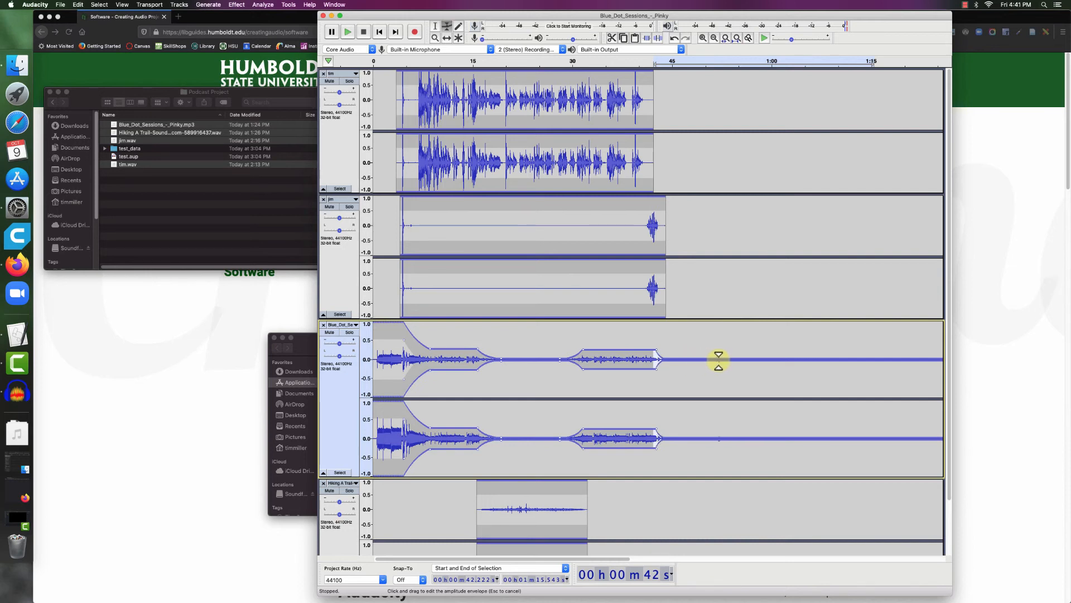
left_click_drag(719, 361, 708, 361)
left_click(742, 367)
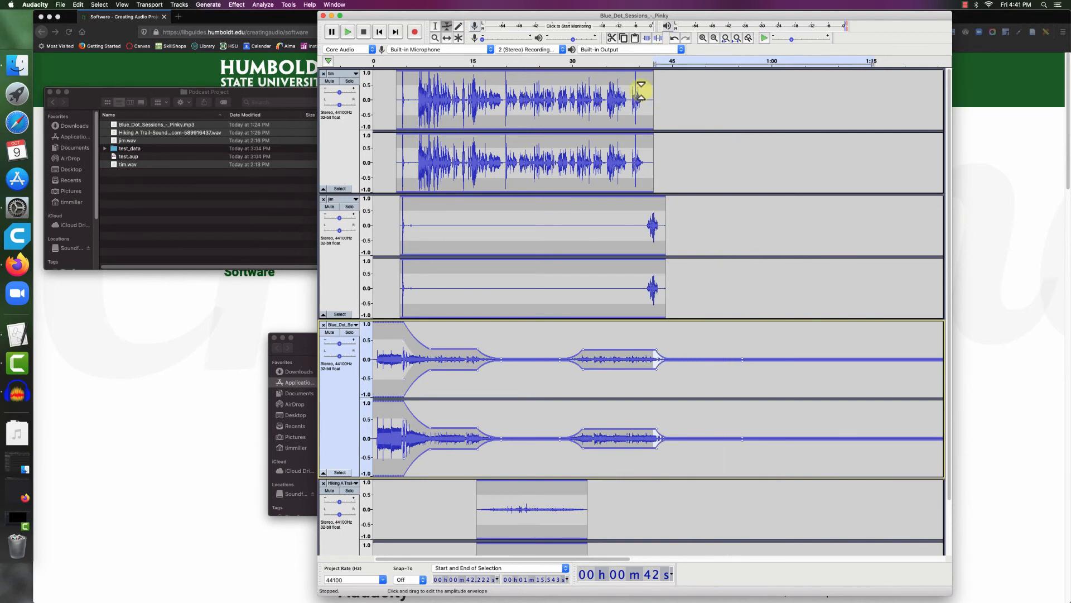
Audition the soloed music track from about 56 s, and the full mix with solo off from about 40 s, to check the fade-out.
left_click(350, 333)
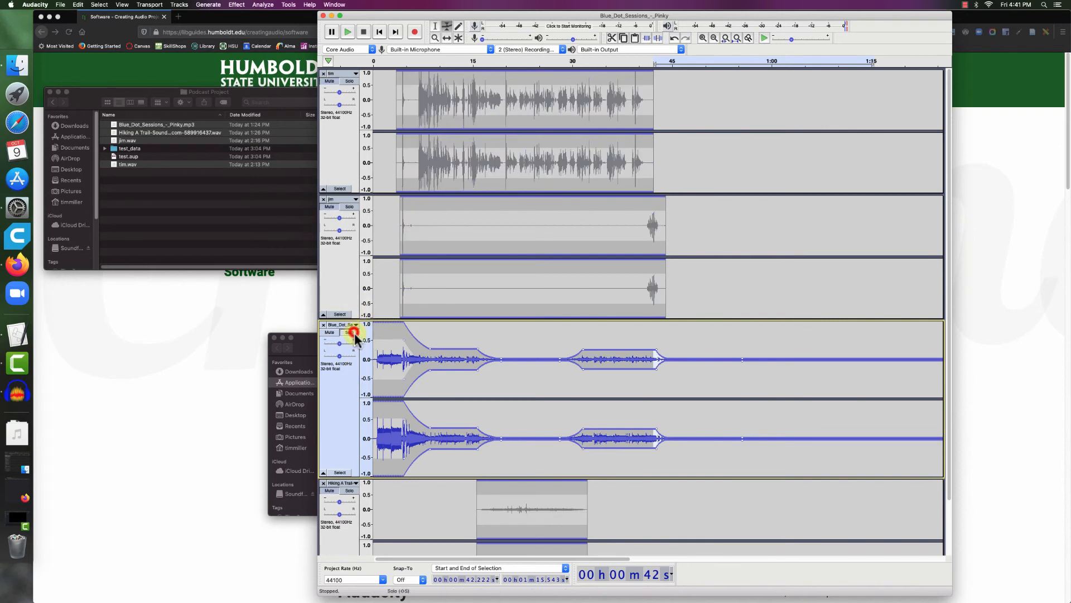
left_click(746, 58)
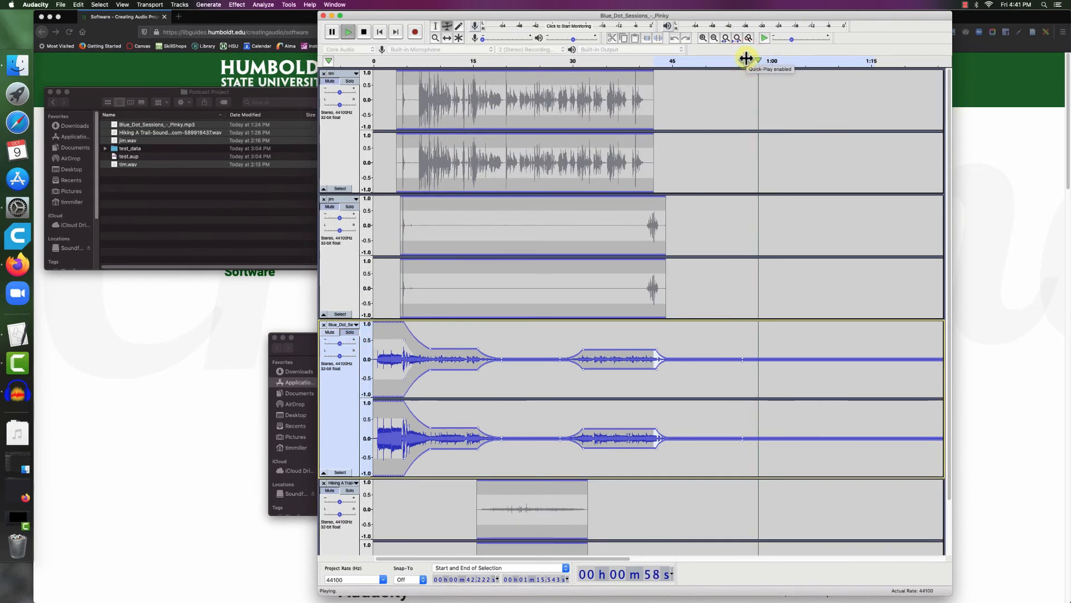
left_click(746, 58)
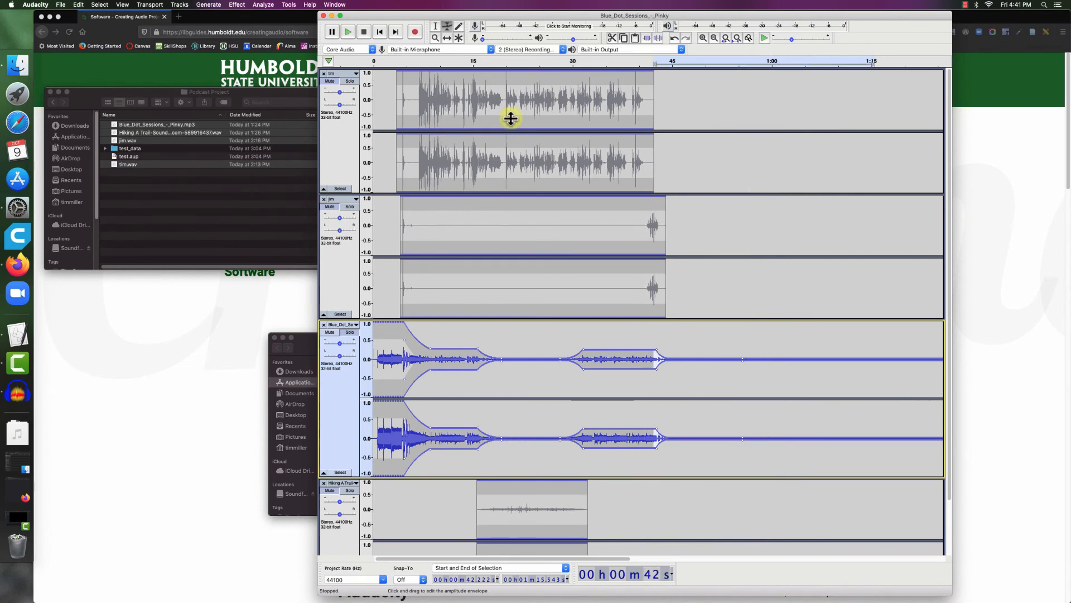
left_click(350, 332)
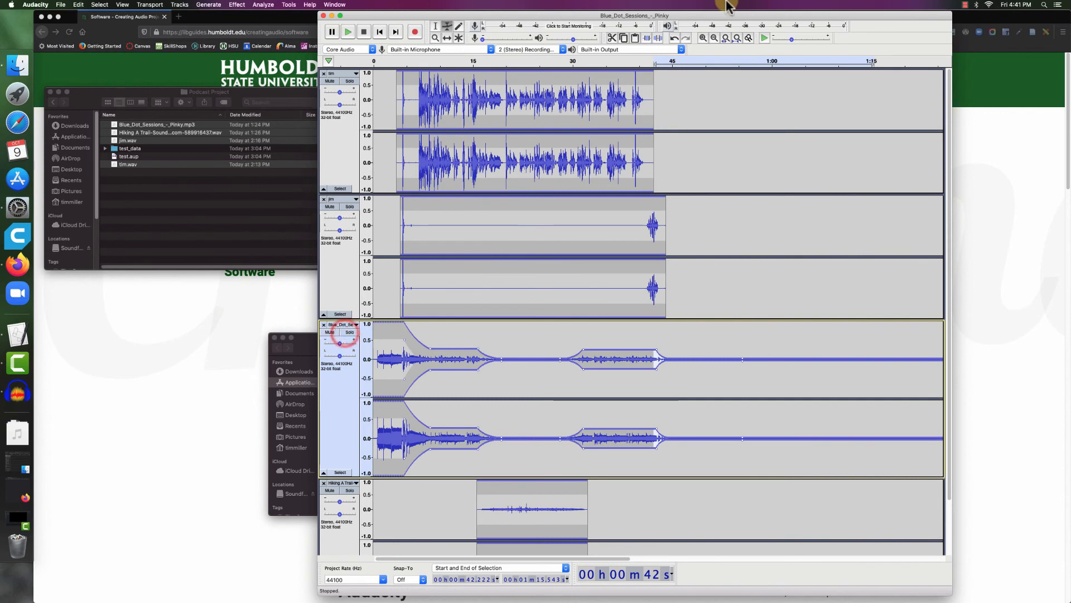
left_click(637, 61)
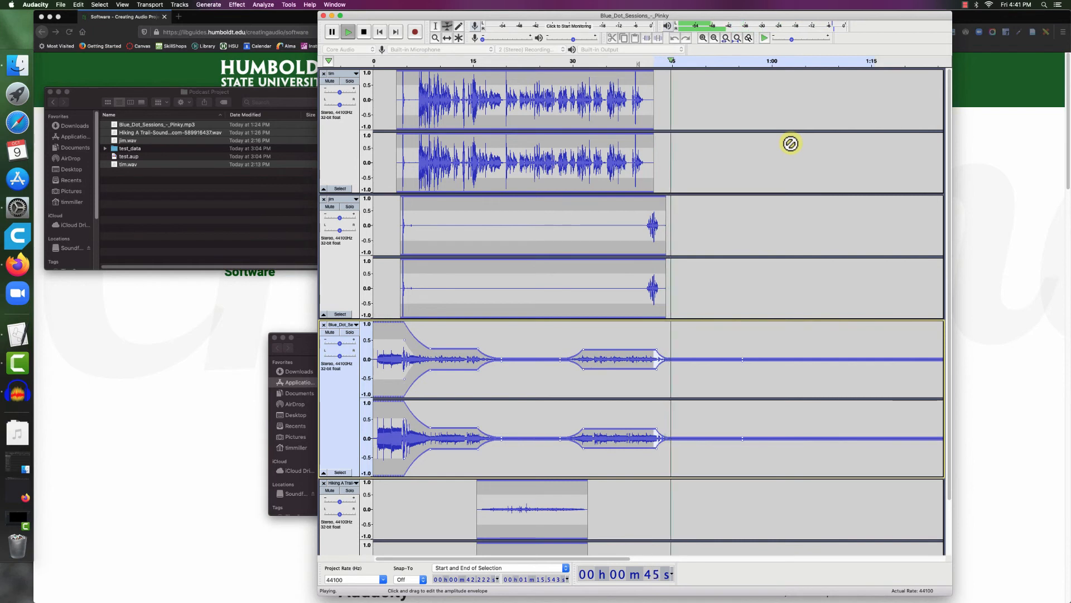
key("space")
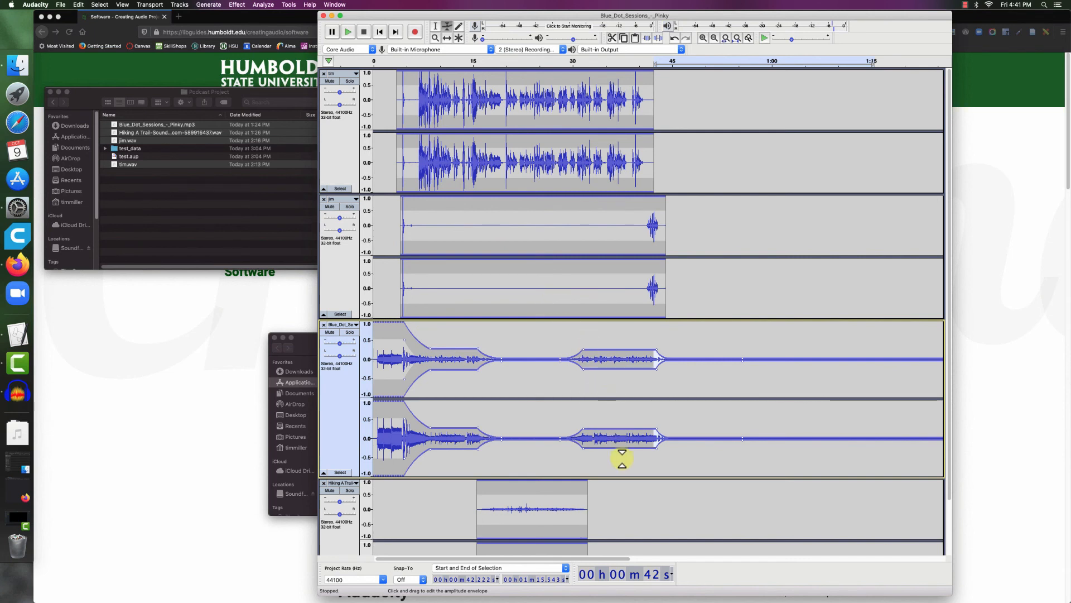
Look over all the tracks and return to the Selection tool.
scroll(635, 460, "down", 3)
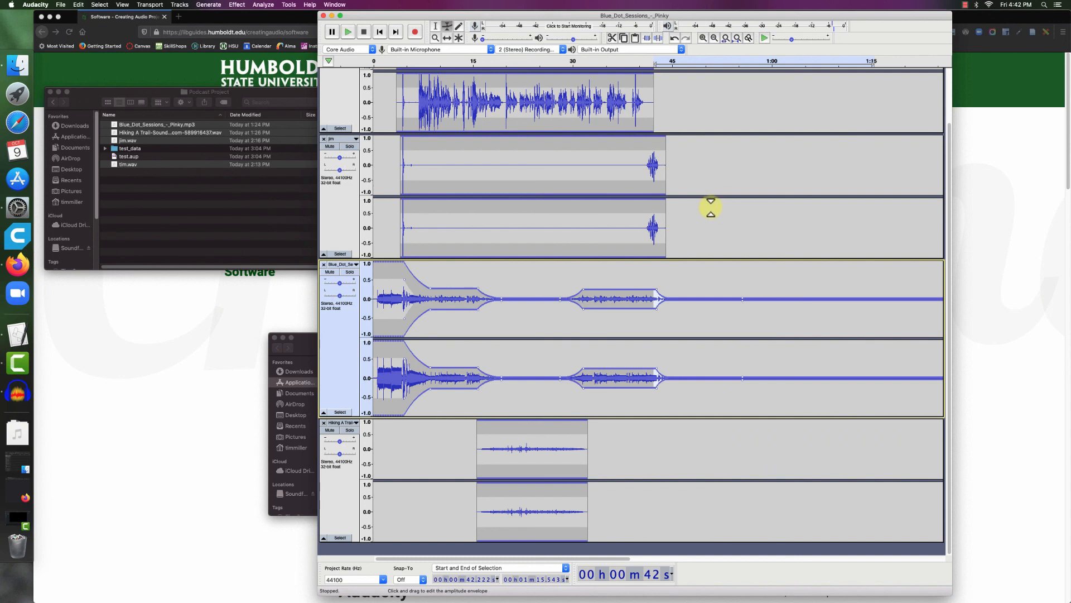
scroll(711, 208, "up", 1)
scroll(711, 209, "up", 1)
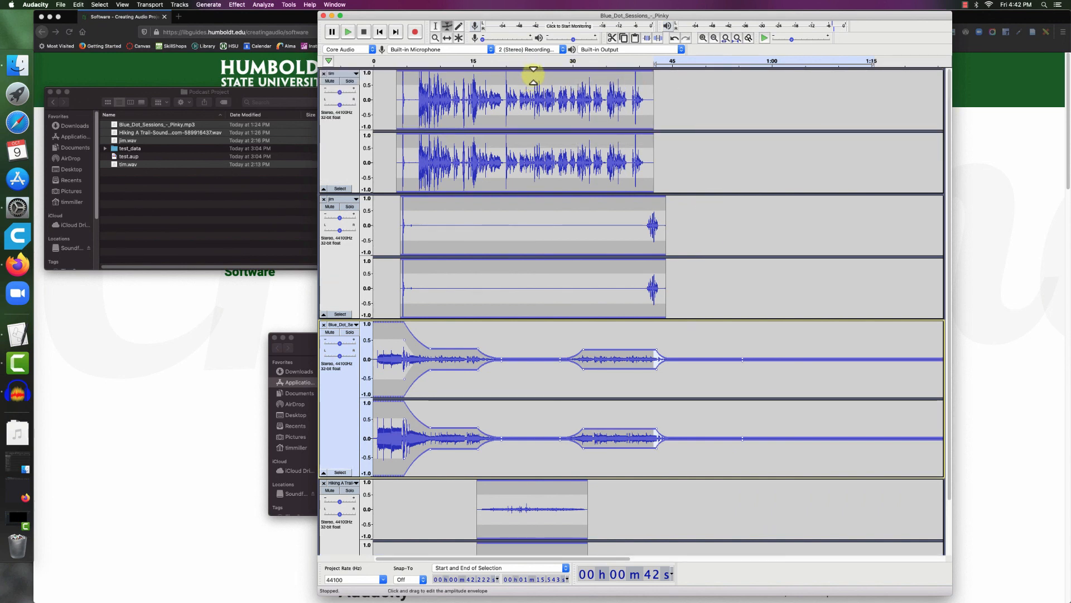
left_click(435, 26)
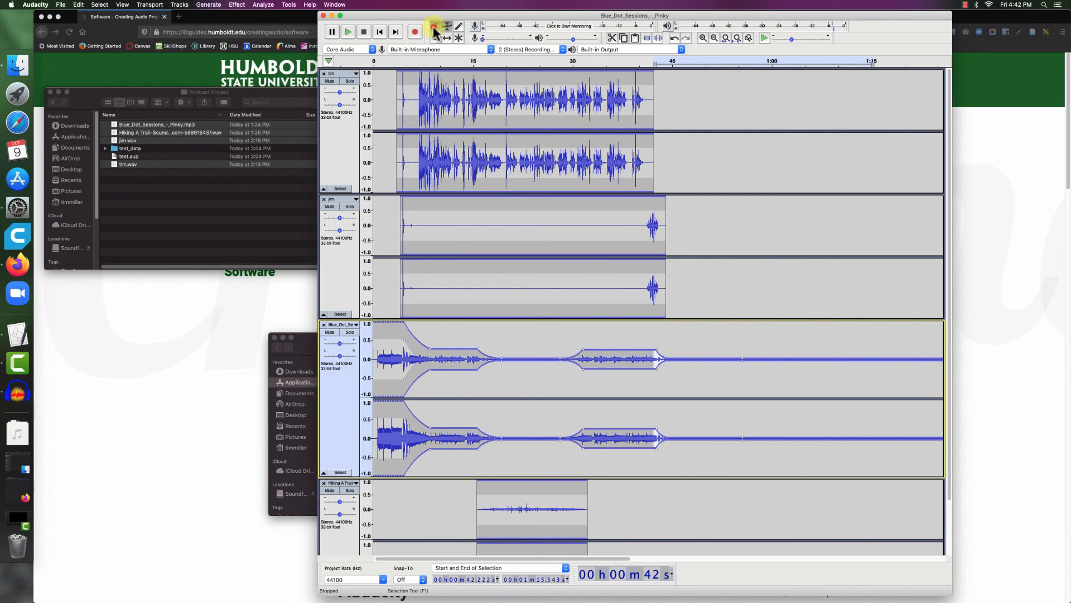
left_click(503, 75)
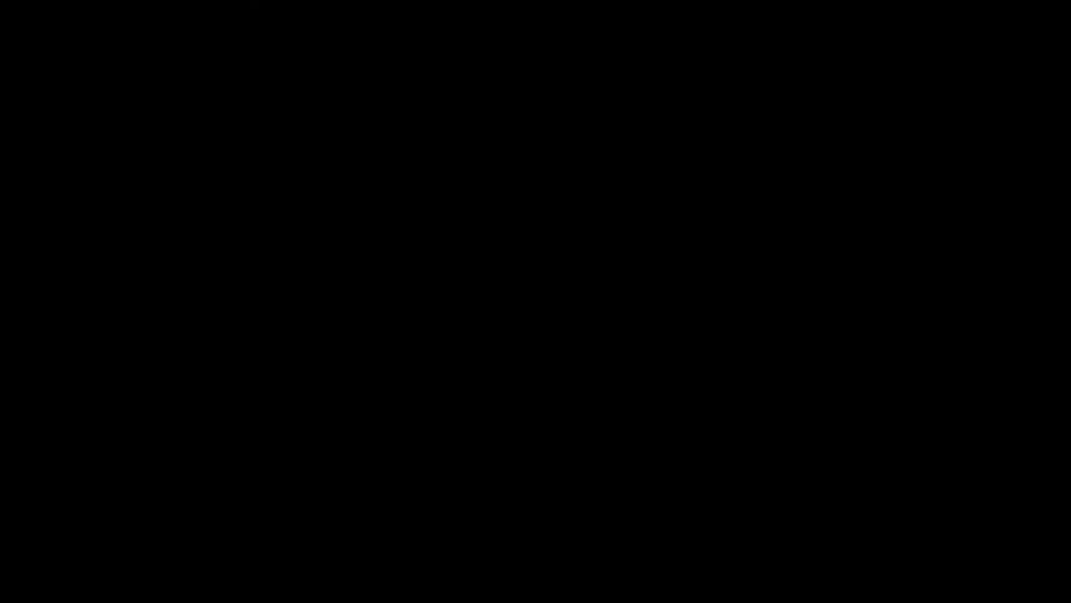